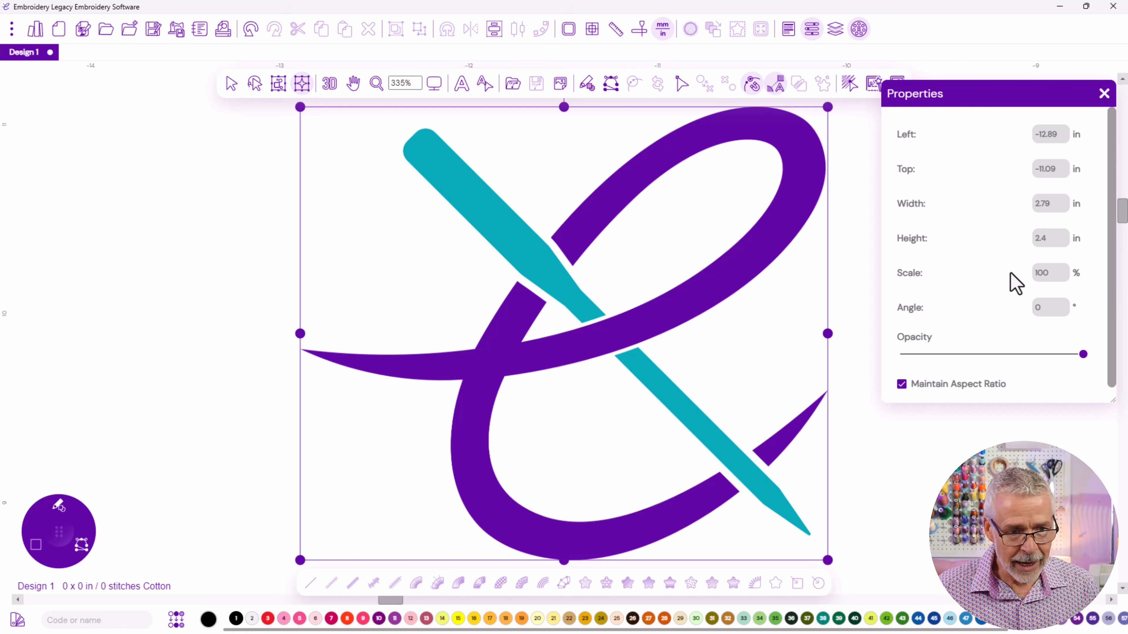
Fade the imported logo artwork to a light tint, close its properties and move the tool wheel higher on the canvas
click(954, 355)
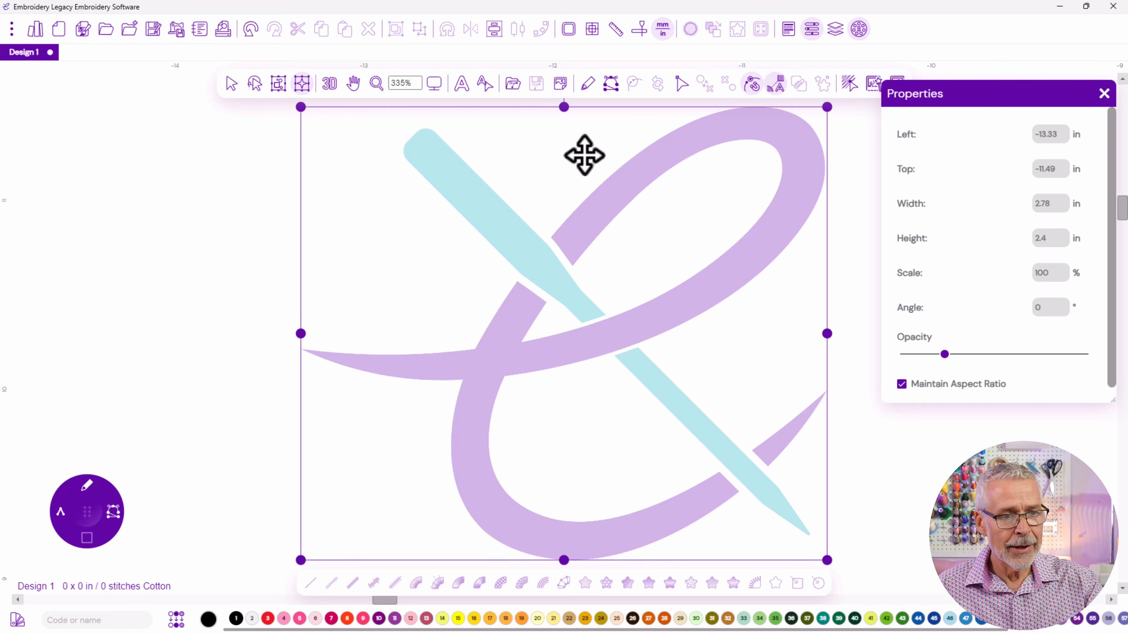
click(1104, 95)
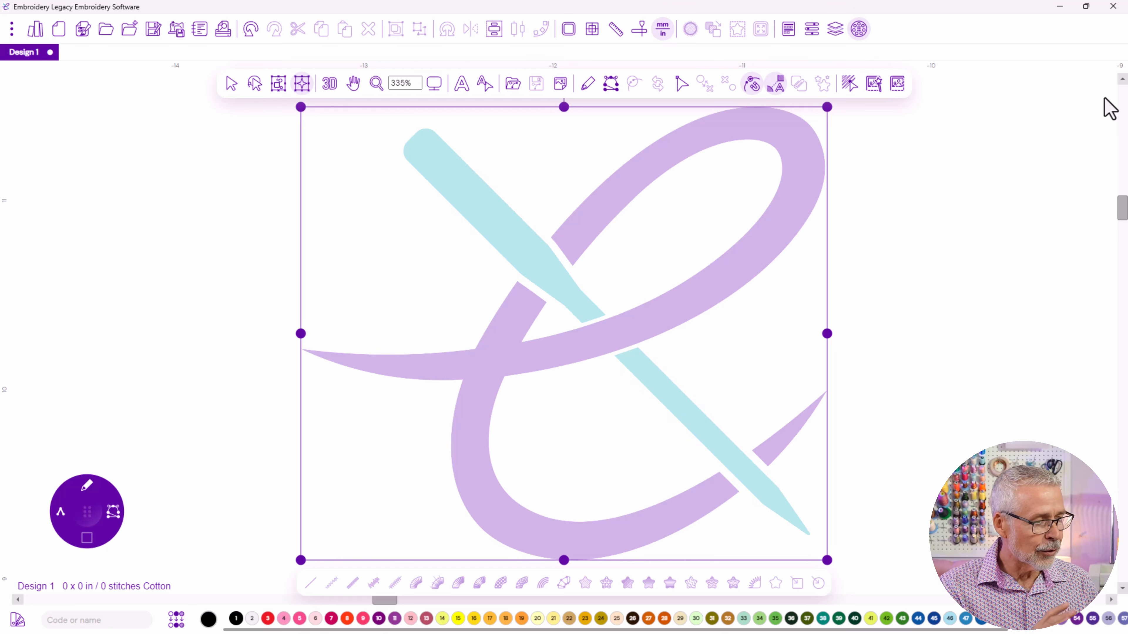
mouse_move(82, 510)
mouse_down()
mouse_move(94, 484)
mouse_move(110, 502)
mouse_move(112, 452)
mouse_up()
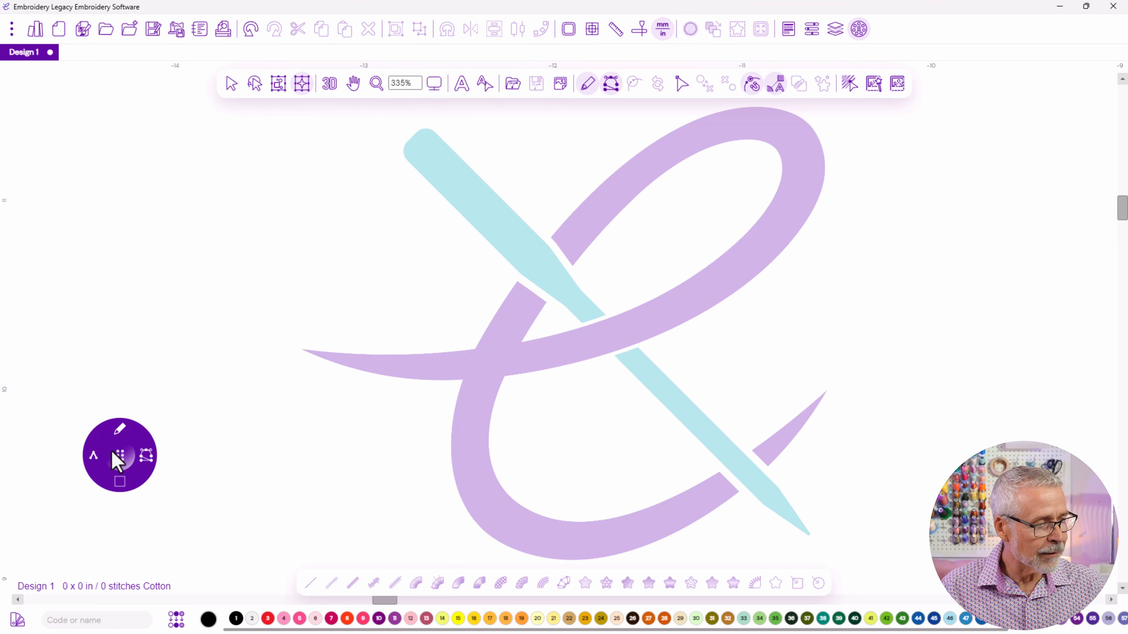
Show the tool properties and look through the brush types and the Run brush's patterns on the tool wheel
click(114, 427)
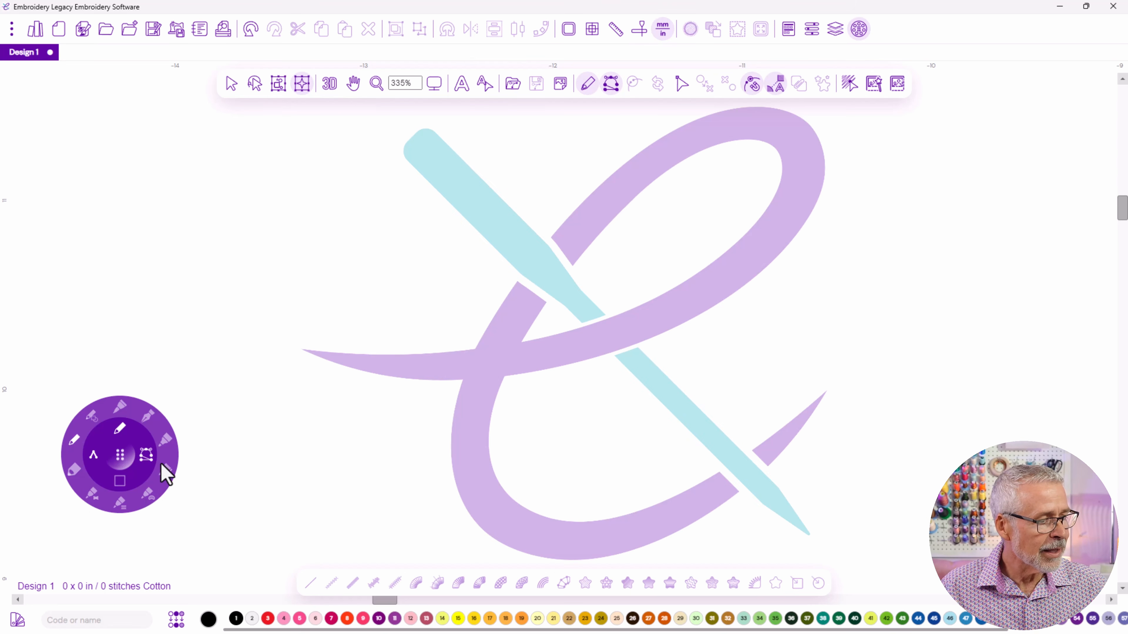
click(168, 439)
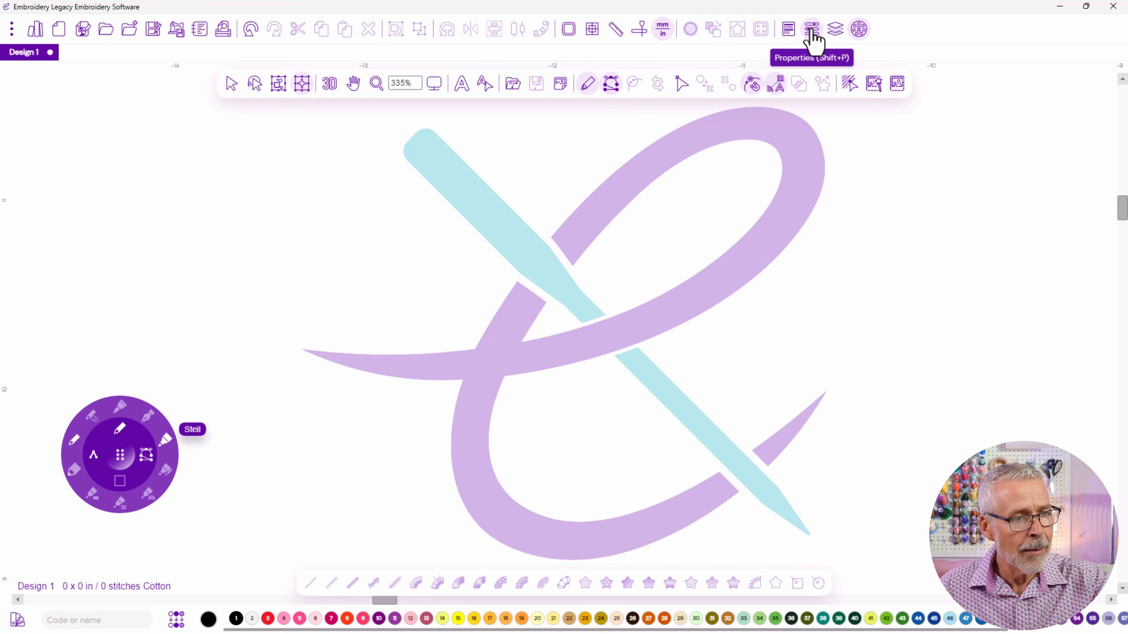
click(811, 29)
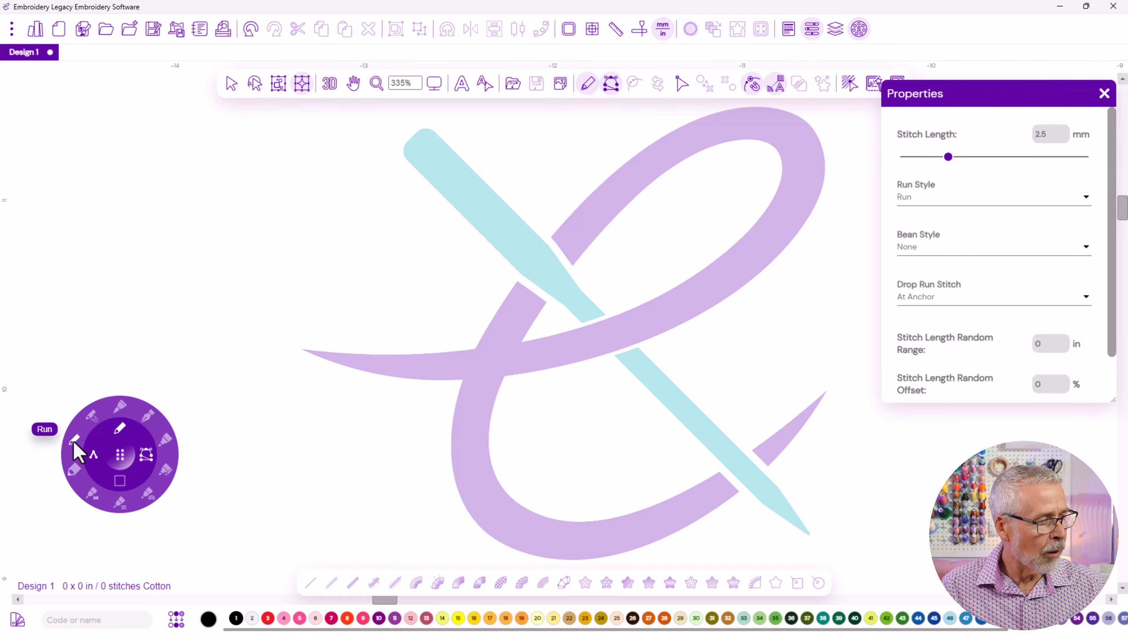
click(73, 442)
click(92, 458)
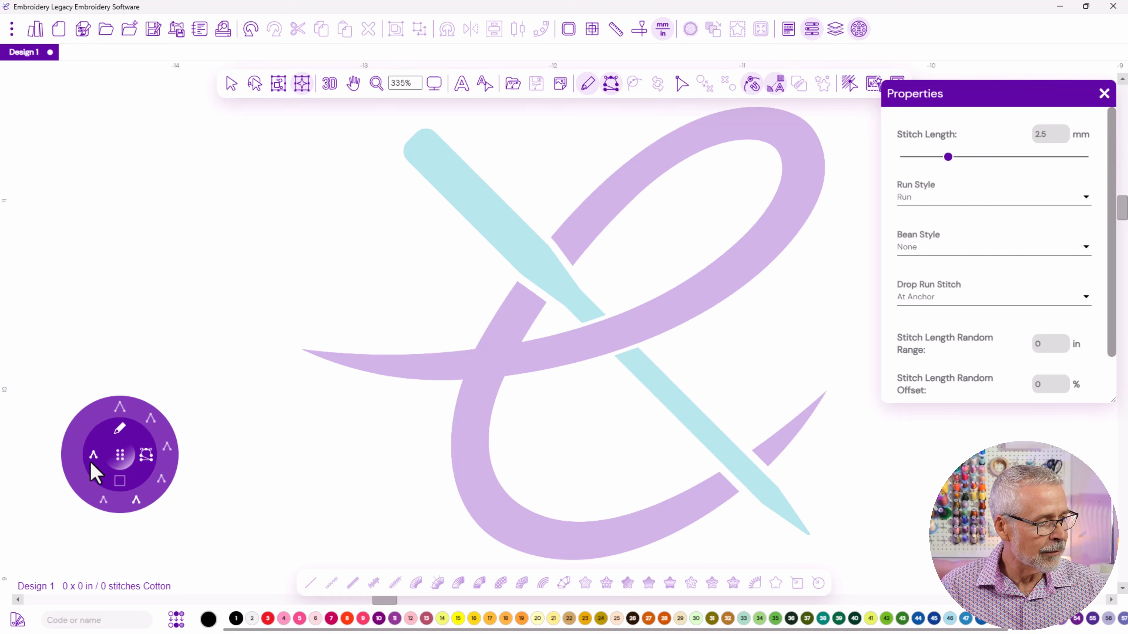
Choose the satin brush with point-to-point line input and set the thread colour to number 11
click(117, 432)
click(95, 494)
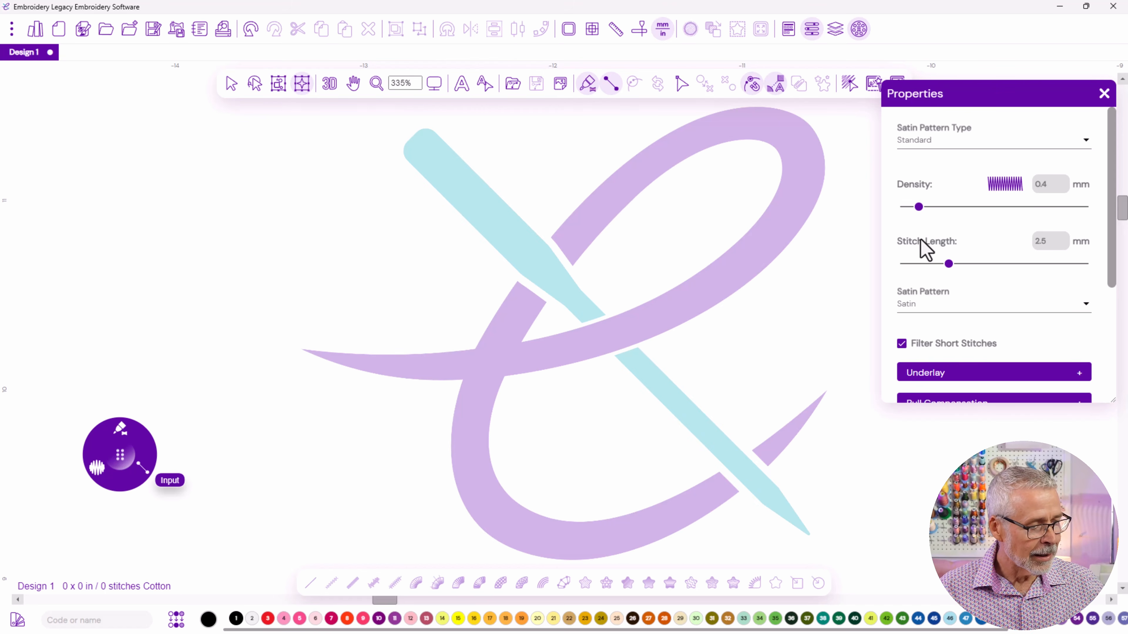
click(393, 620)
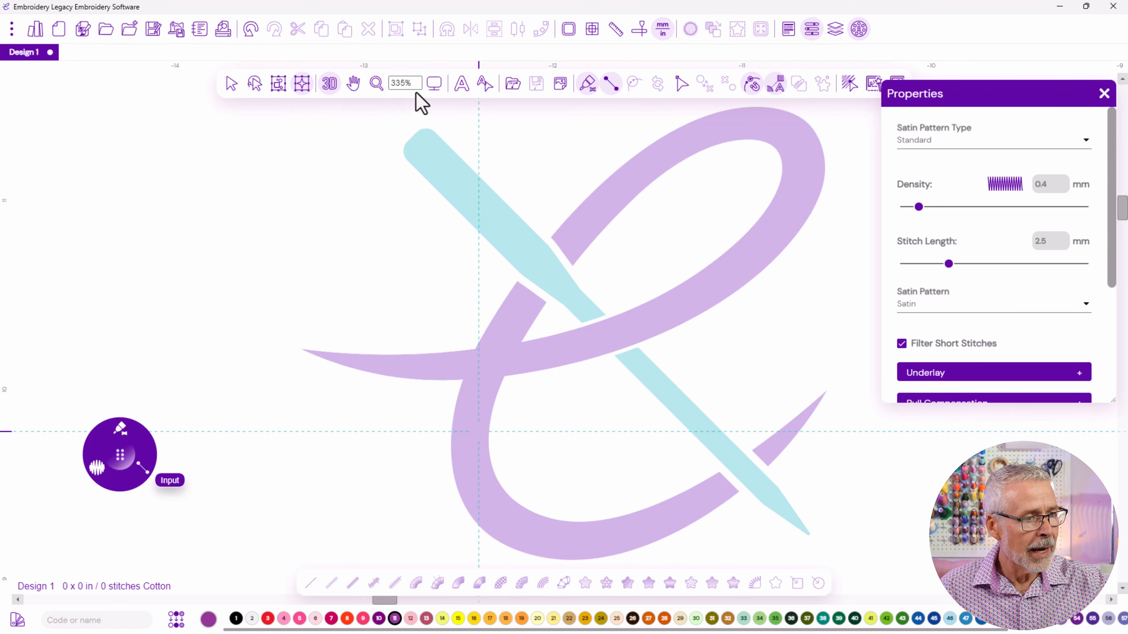
Digitize the small tapered tail of the letter beside the needle tip as a satin column, placing paired points from its tip to its wide end
click(433, 84)
click(464, 190)
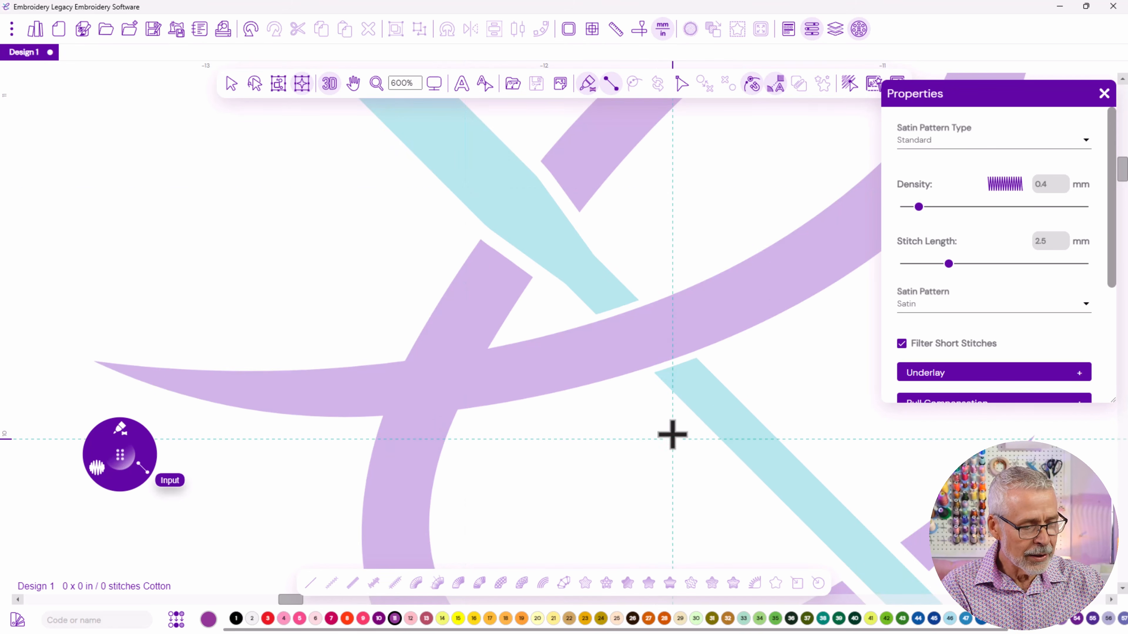
drag(715, 480, 350, 372)
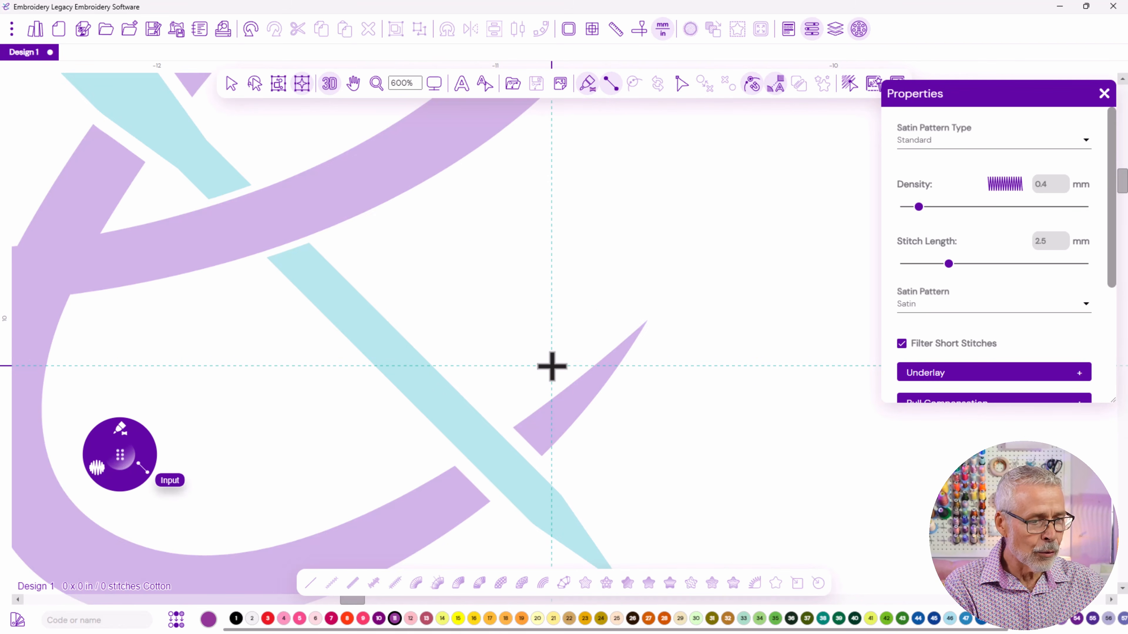
drag(576, 411, 617, 318)
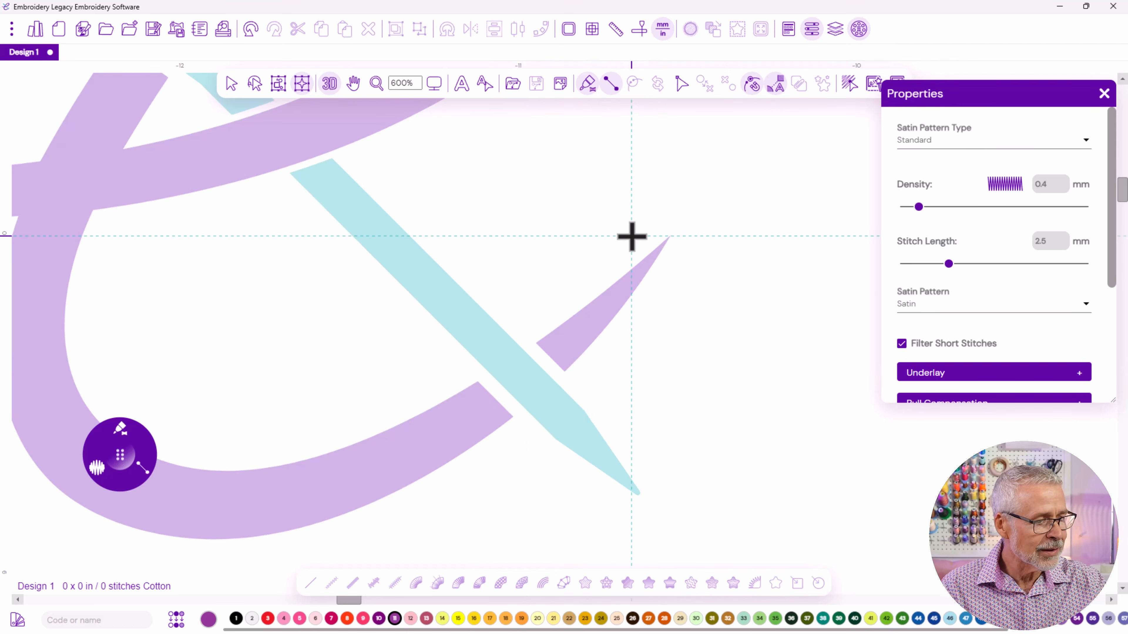
click(663, 240)
click(611, 283)
click(629, 298)
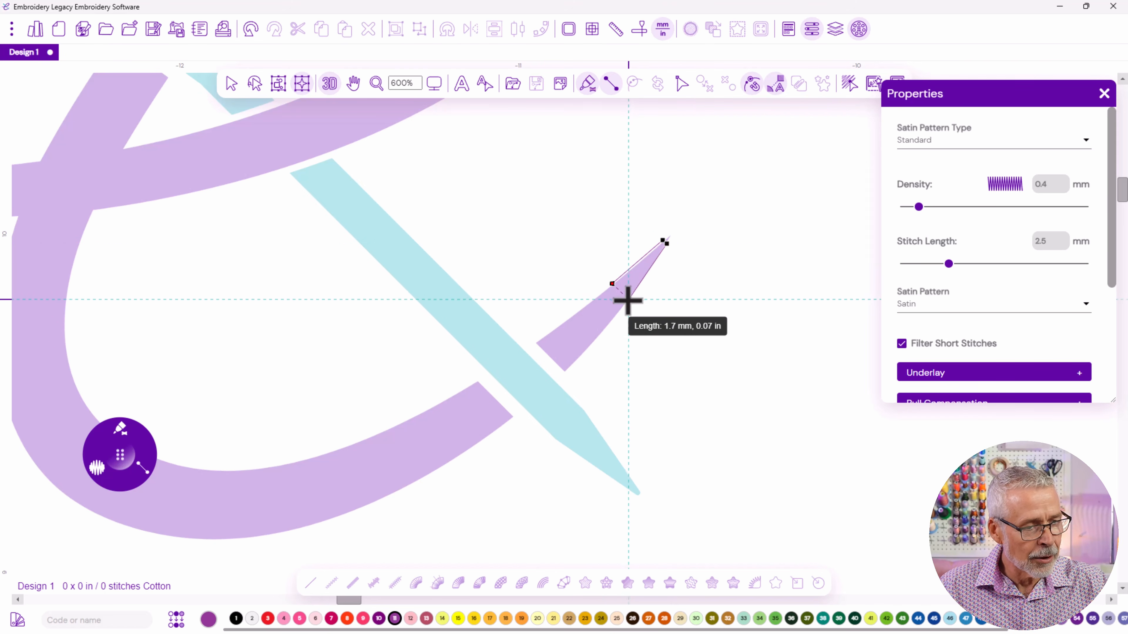
click(570, 316)
click(595, 340)
click(538, 339)
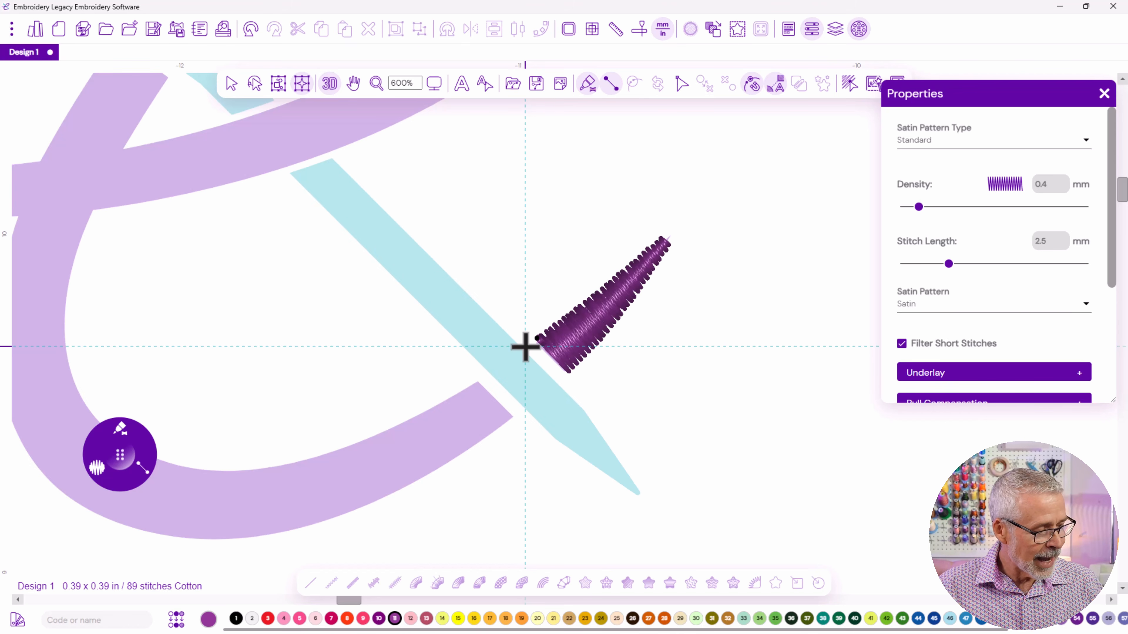
Draw a run-stitch connector from the tail's wide end across the needle to the cut end of the lower stroke
key(r)
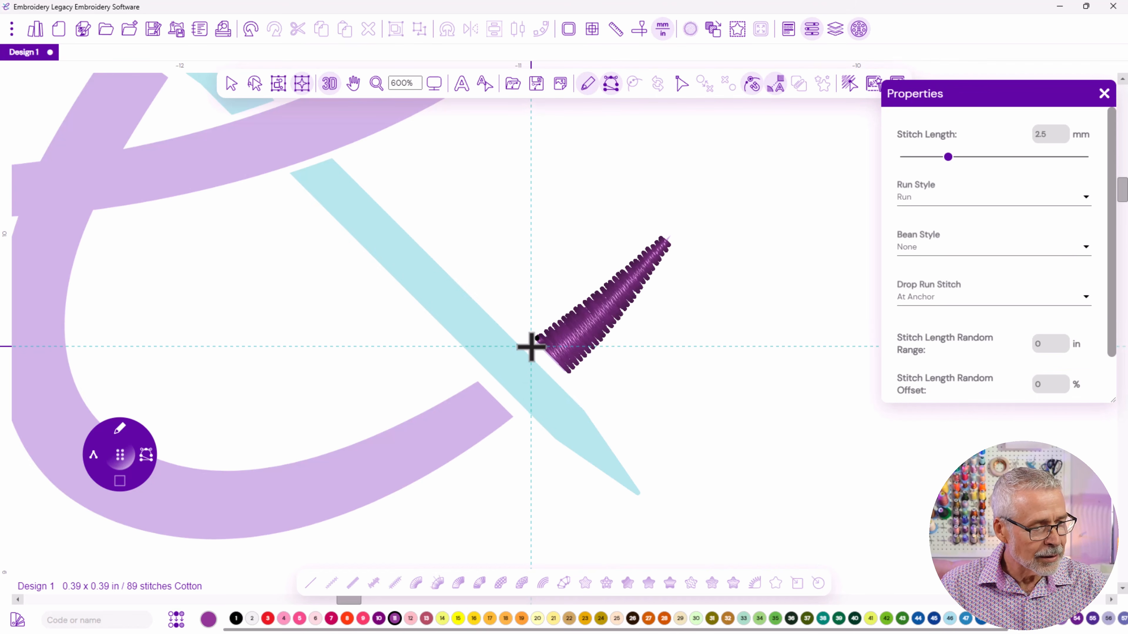
click(531, 346)
click(515, 368)
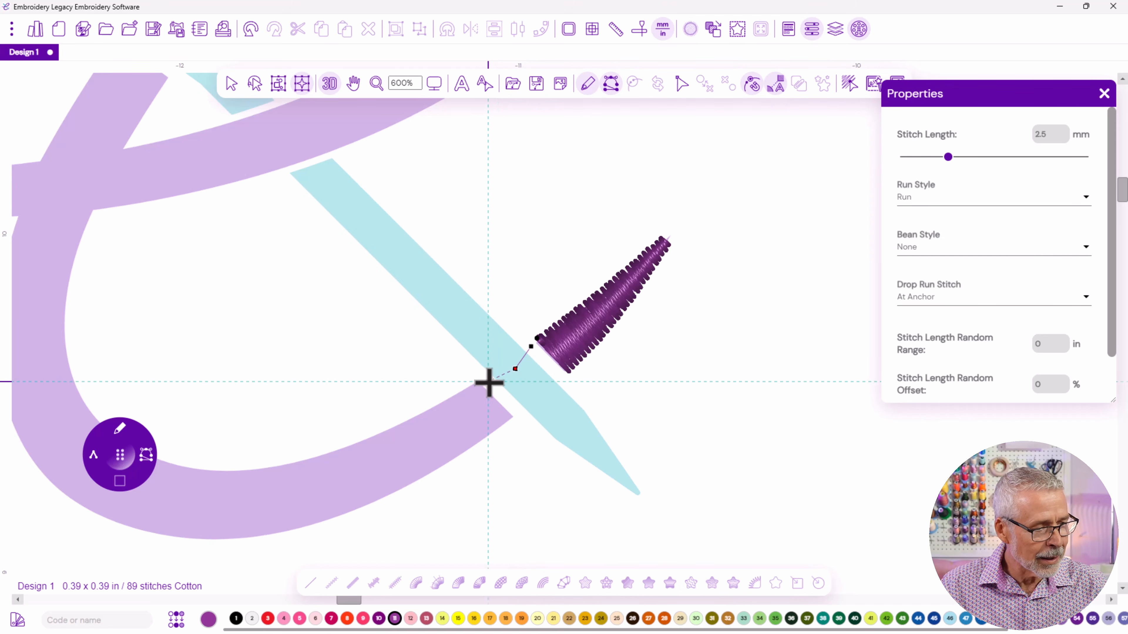
click(496, 389)
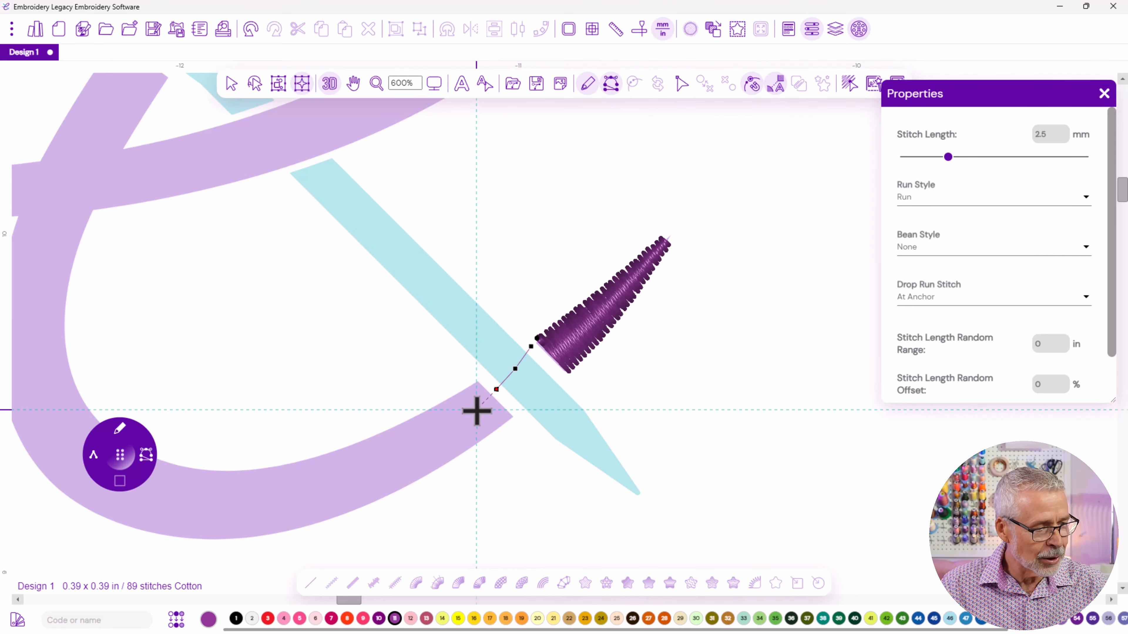
double_click(482, 408)
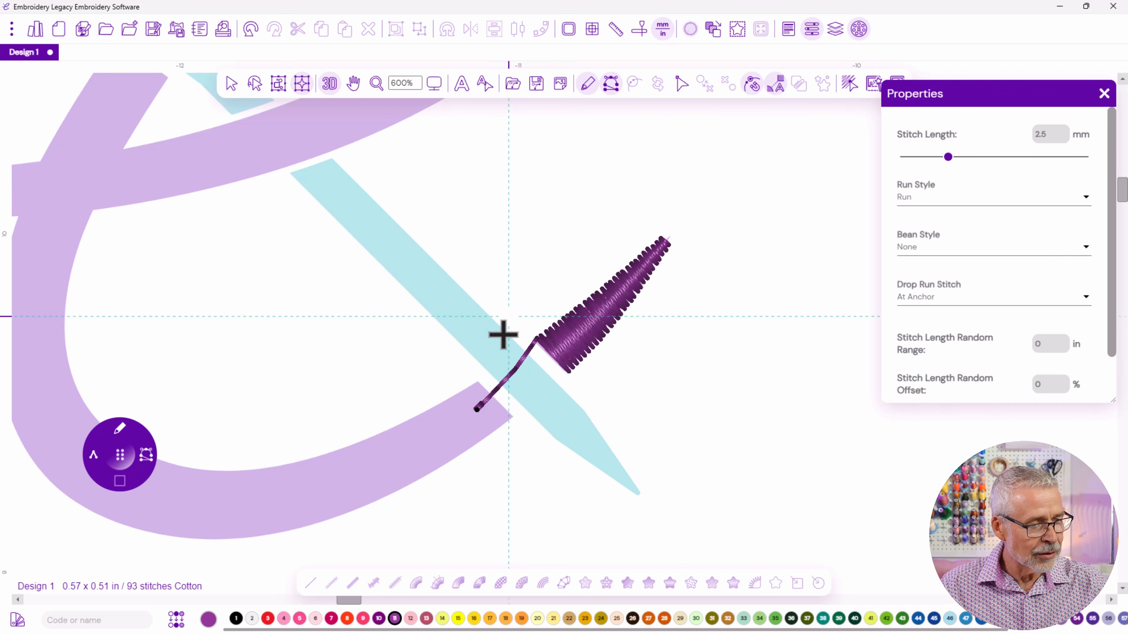
With the outline-input satin brush, trace the inner edge of the letter's lower curve from its cut end to the crossing stroke
key(space)
drag(358, 392, 463, 350)
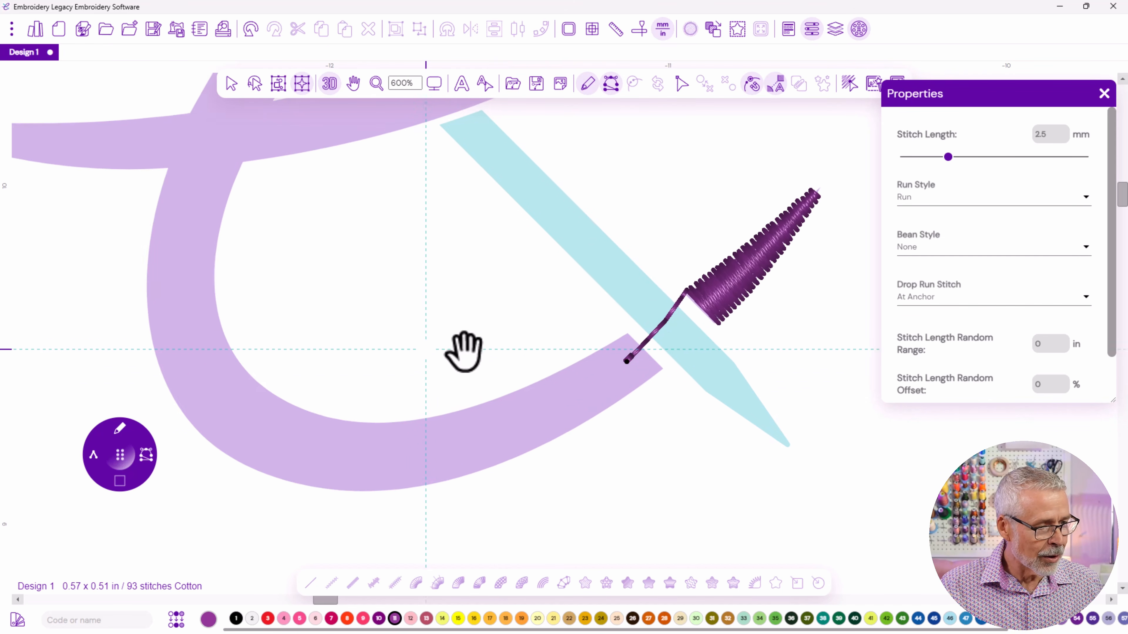
click(117, 433)
click(119, 507)
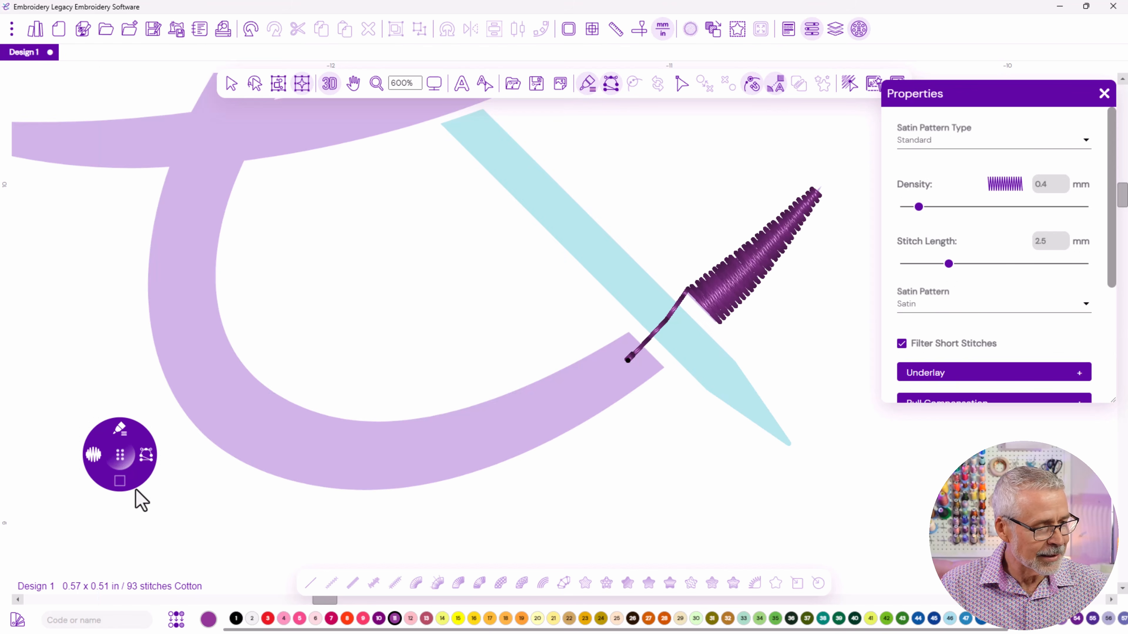
click(626, 334)
click(590, 355)
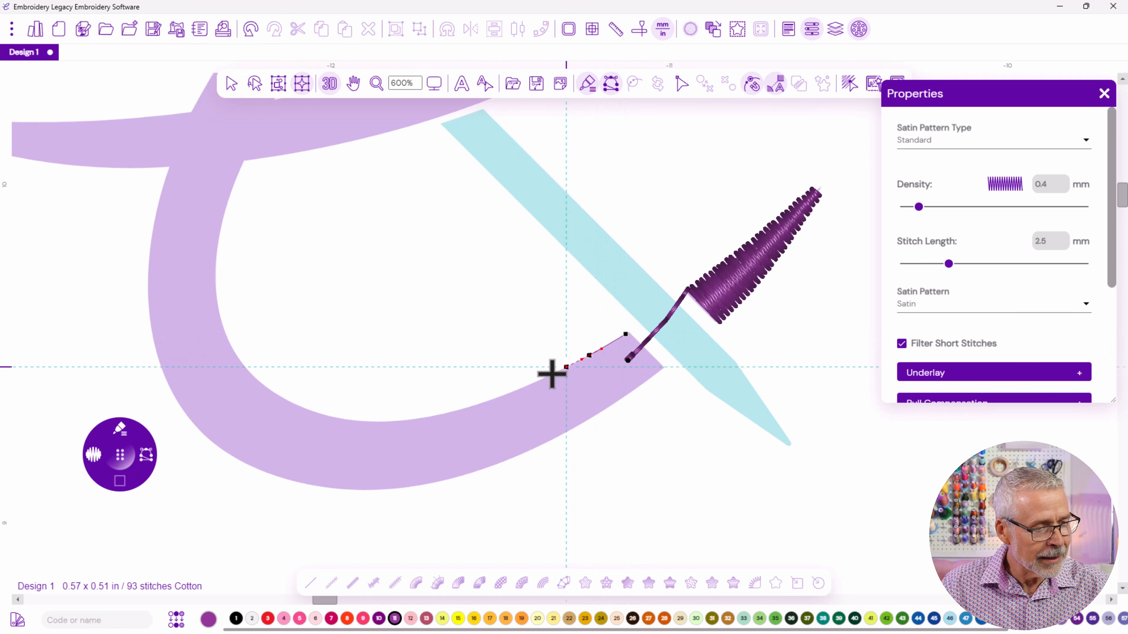
drag(494, 399, 460, 410)
click(384, 422)
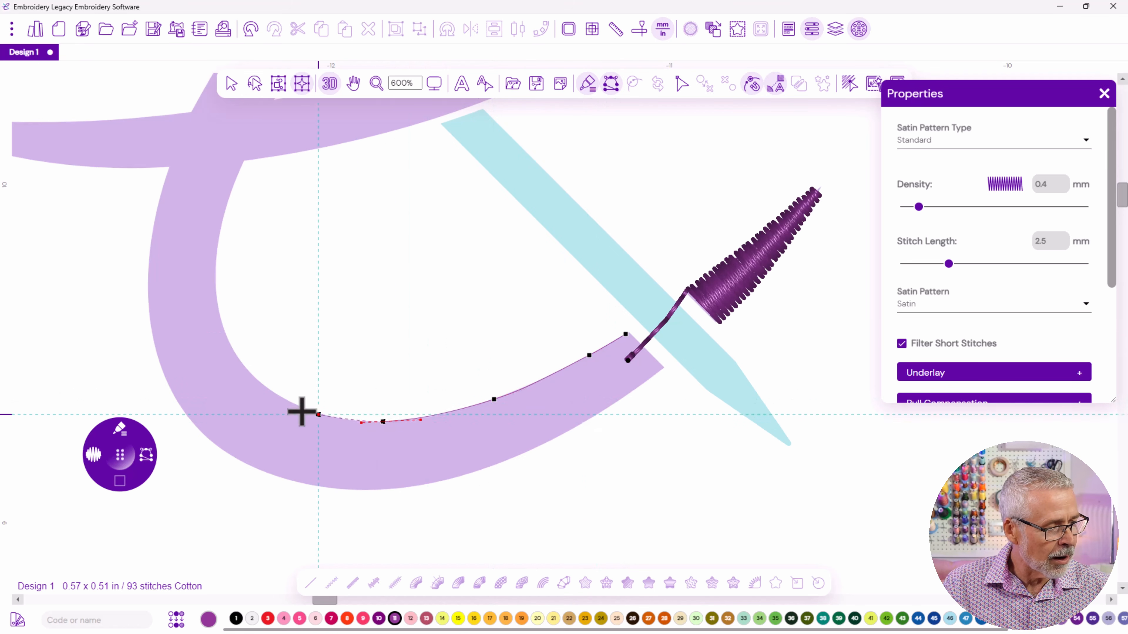
drag(284, 400, 260, 385)
click(227, 341)
click(216, 256)
drag(235, 181, 238, 173)
click(247, 159)
Trace the outer edge of the lower curve back to its cut end and close the satin outline
click(180, 138)
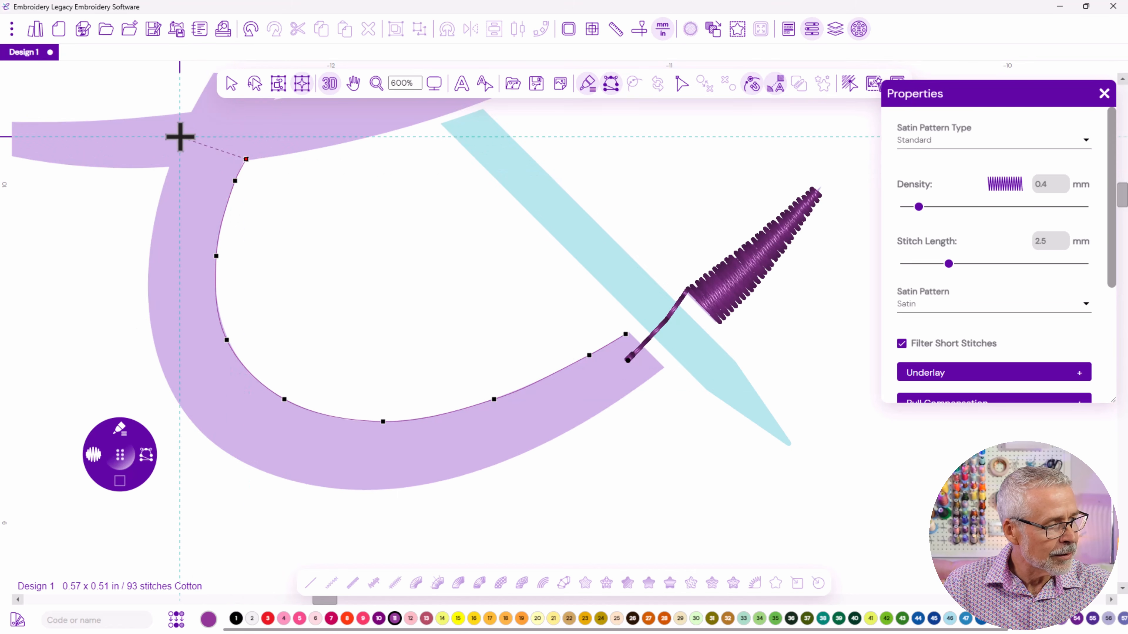
click(163, 183)
click(149, 251)
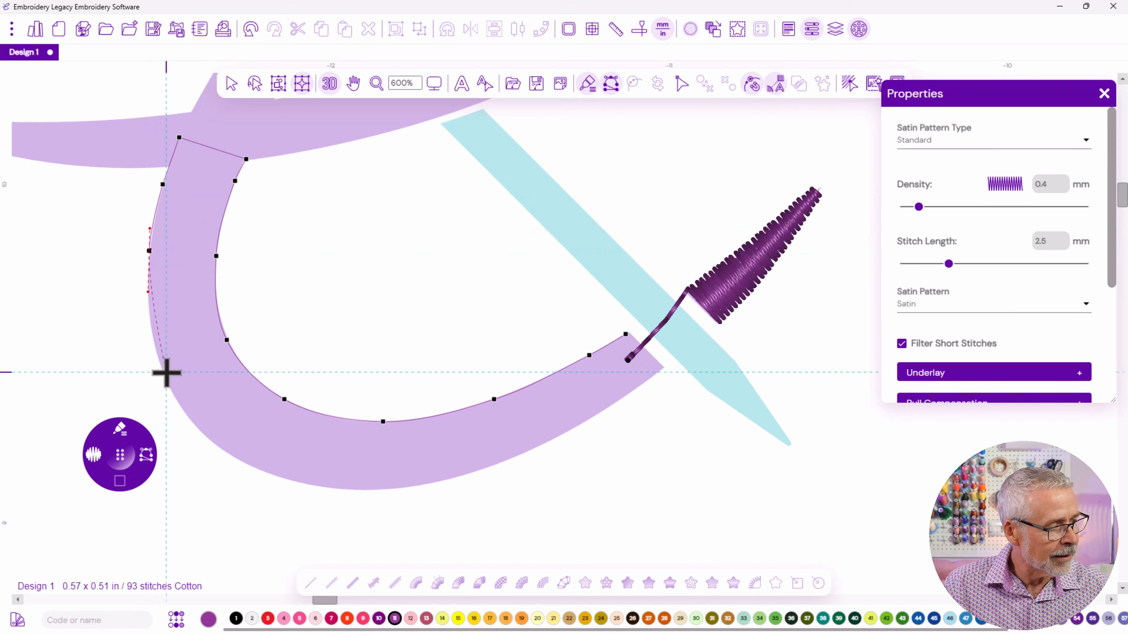
drag(162, 374, 174, 403)
click(221, 449)
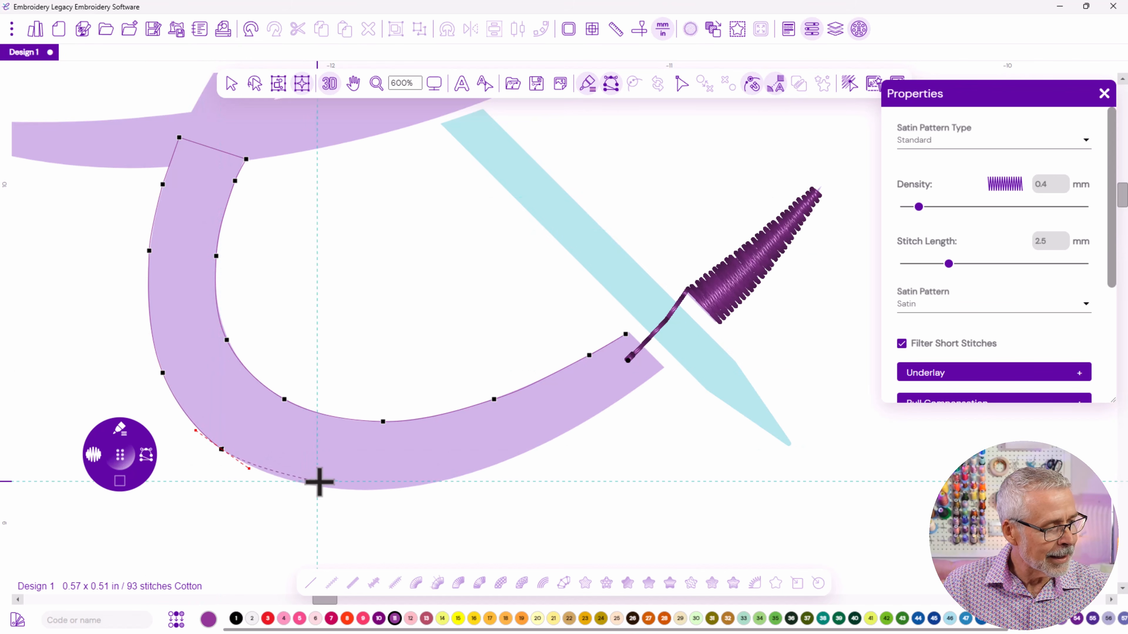
drag(321, 487, 358, 493)
click(433, 484)
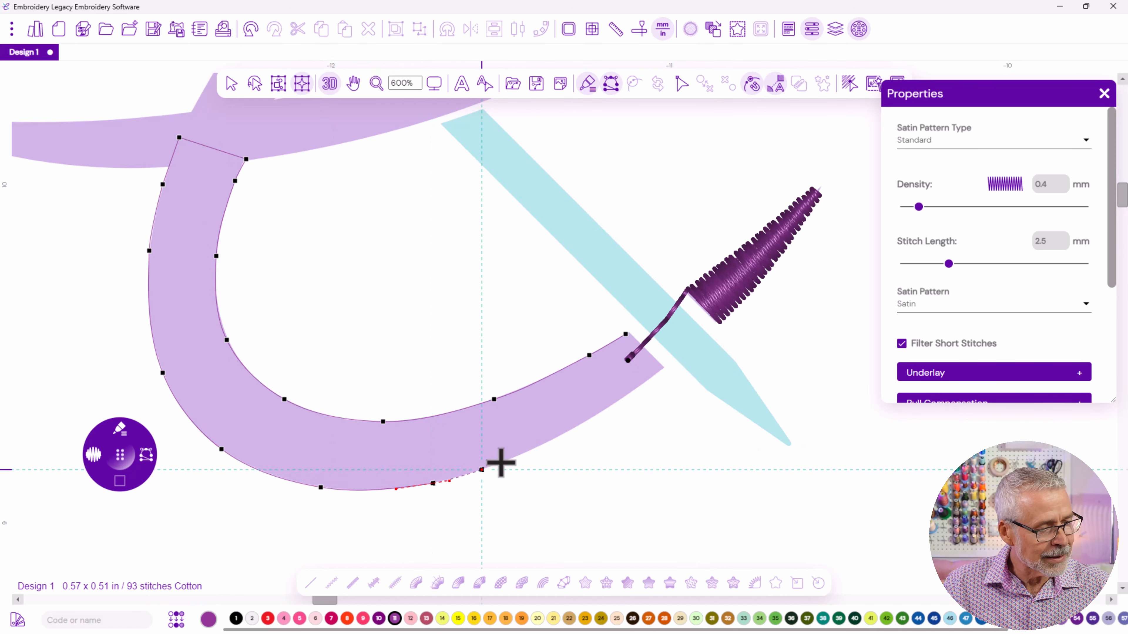
drag(549, 441, 573, 428)
drag(619, 400, 652, 370)
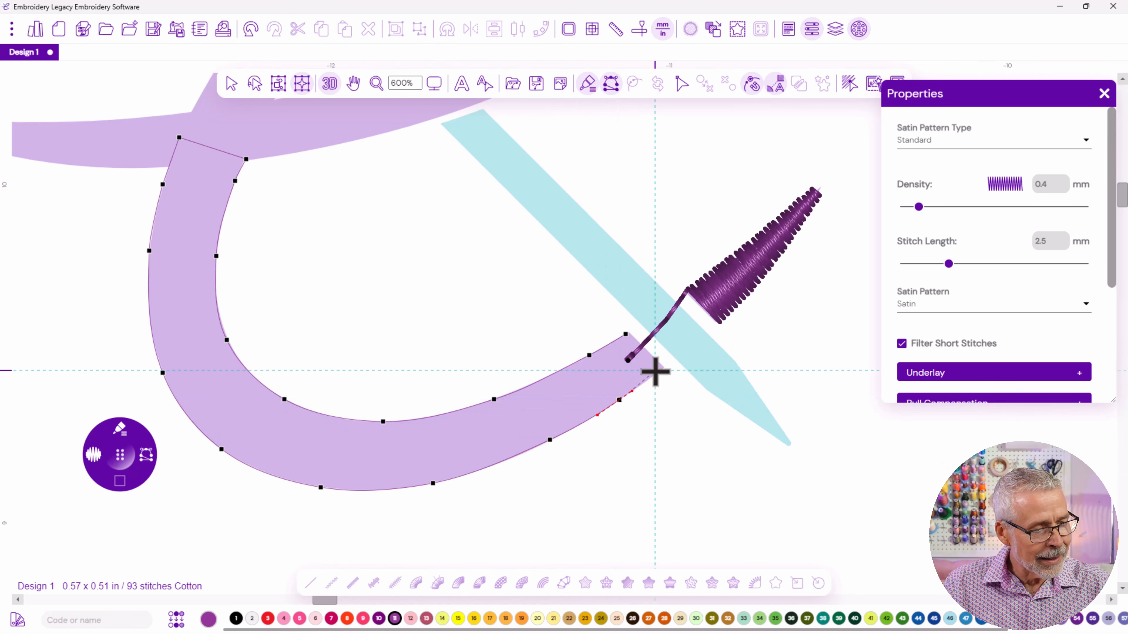
click(661, 370)
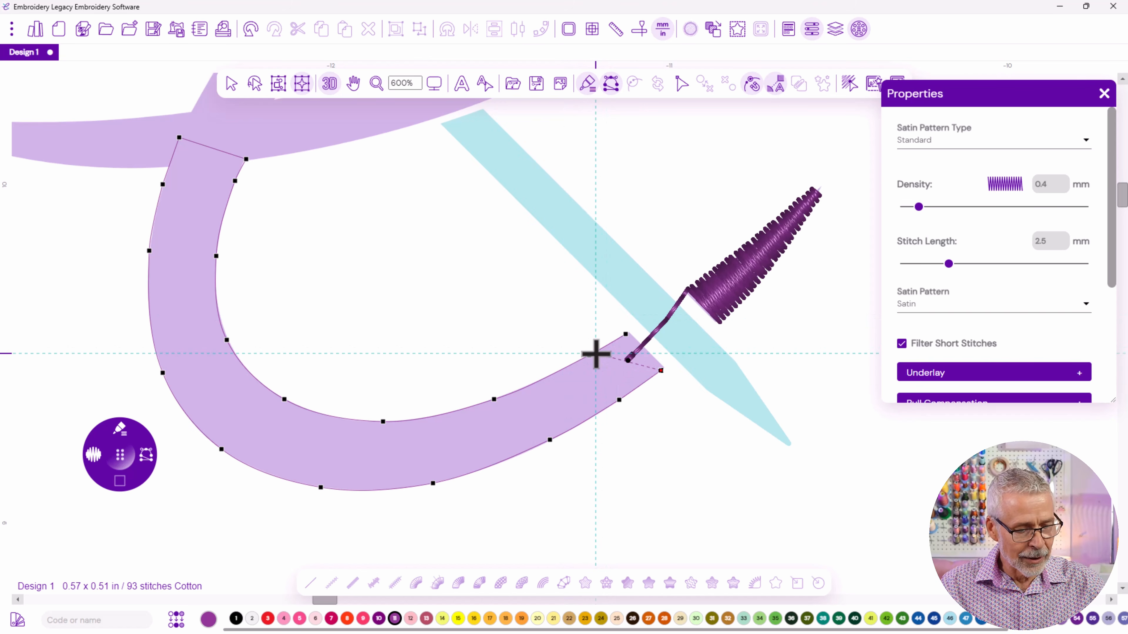
right_click(626, 350)
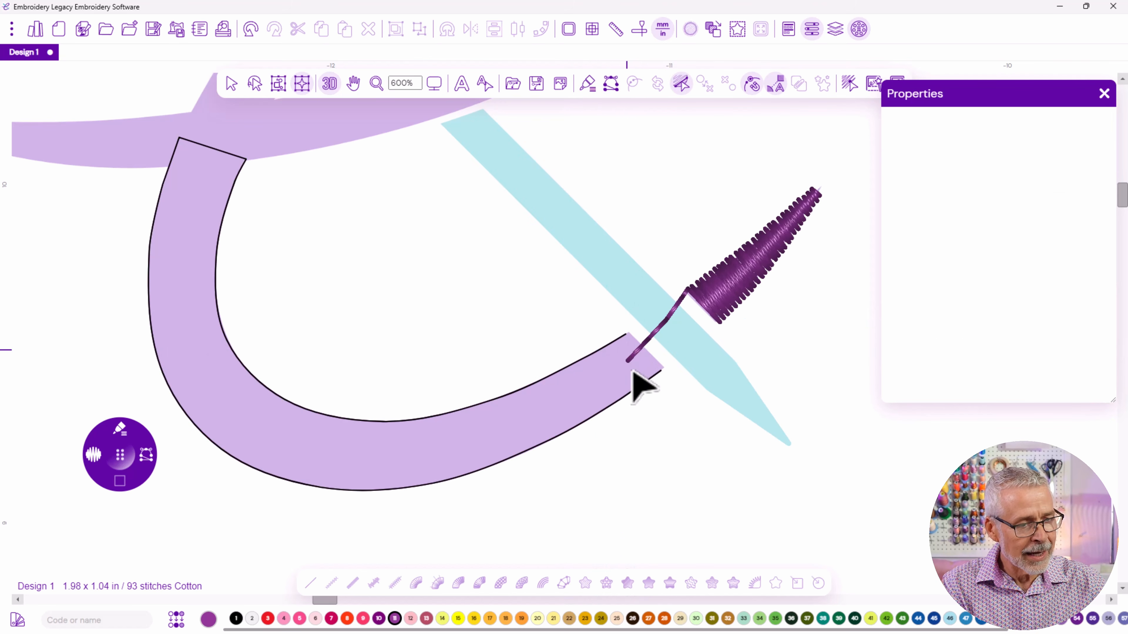
Add six stitch inclination lines across the lower curve, from the cut end to the crossing stroke, and generate the satin stitches
drag(626, 334, 659, 371)
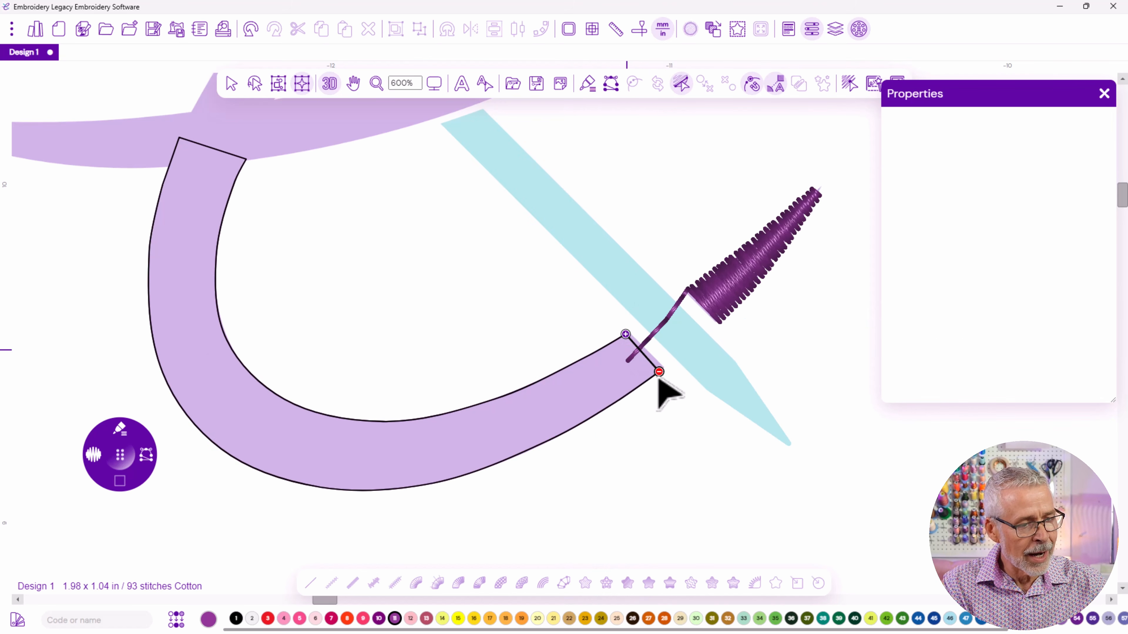
drag(530, 385, 558, 436)
drag(380, 421, 372, 490)
drag(250, 374, 194, 424)
drag(217, 250, 149, 246)
drag(245, 158, 176, 129)
key(Return)
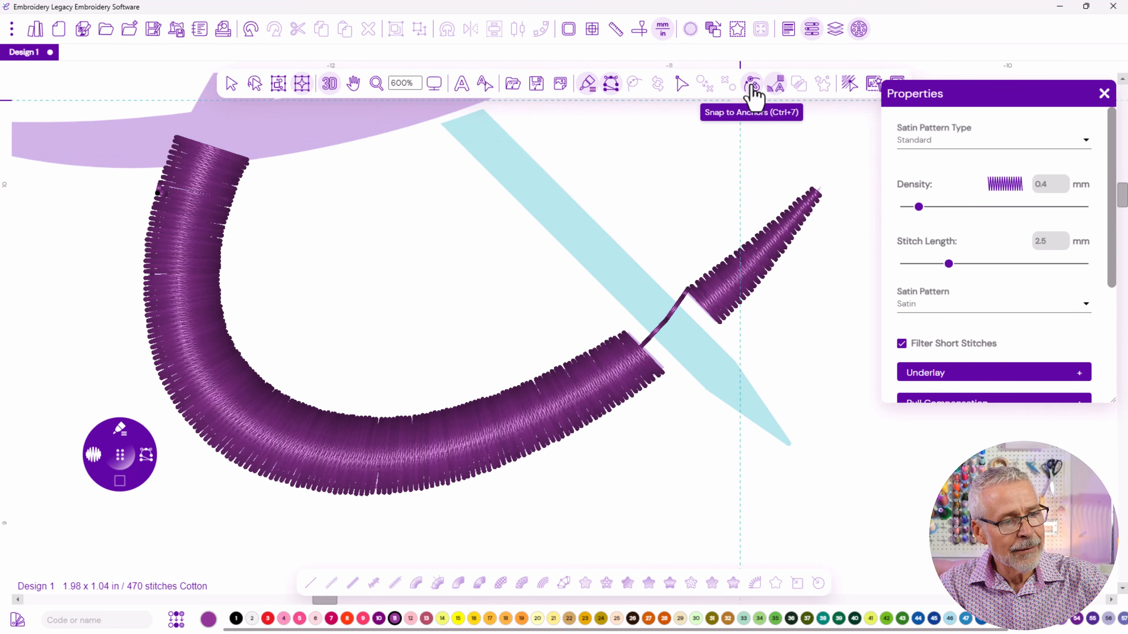
click(780, 92)
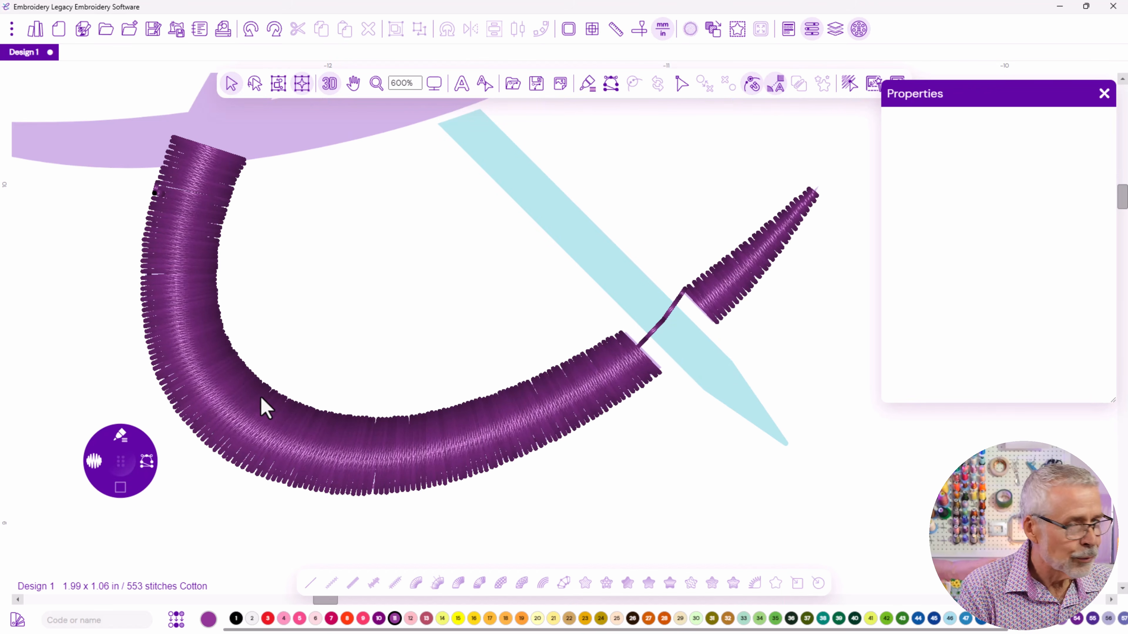
Draw a short run-stitch connector from the upper end of the satin curve into the crossing stroke
mouse_move(267, 159)
mouse_down()
mouse_move(310, 297)
mouse_move(338, 340)
mouse_up()
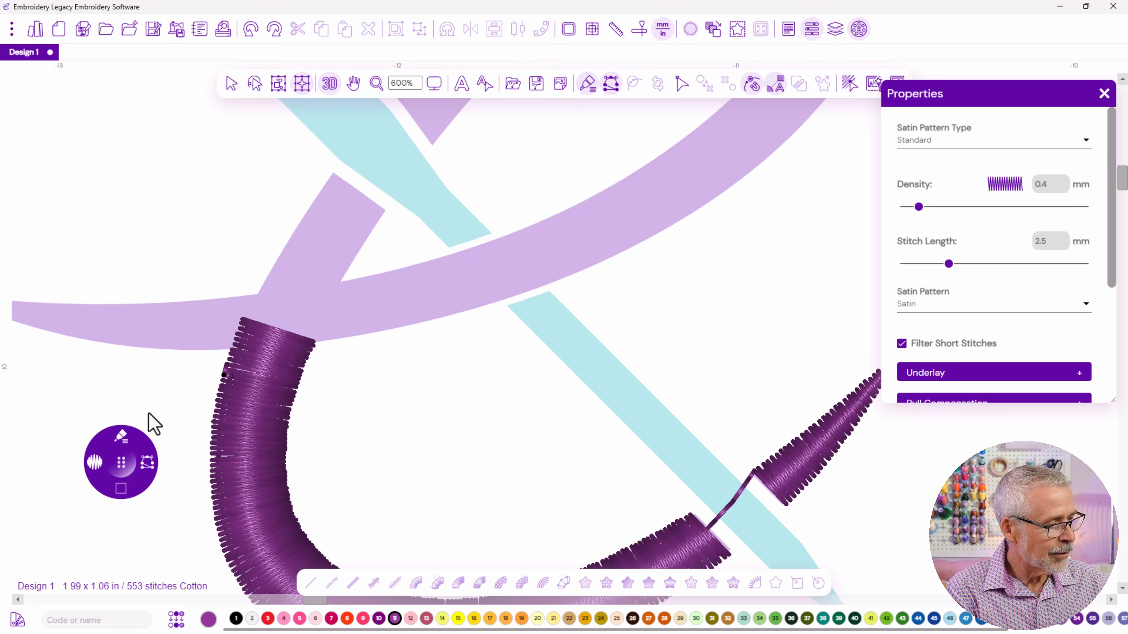
click(127, 442)
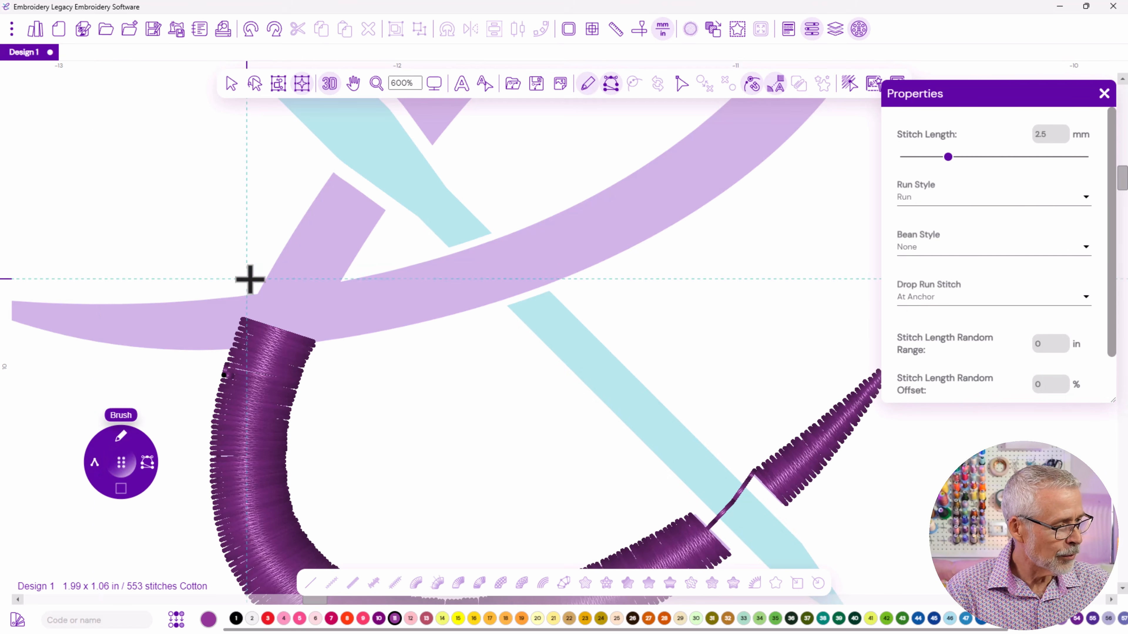
double_click(270, 295)
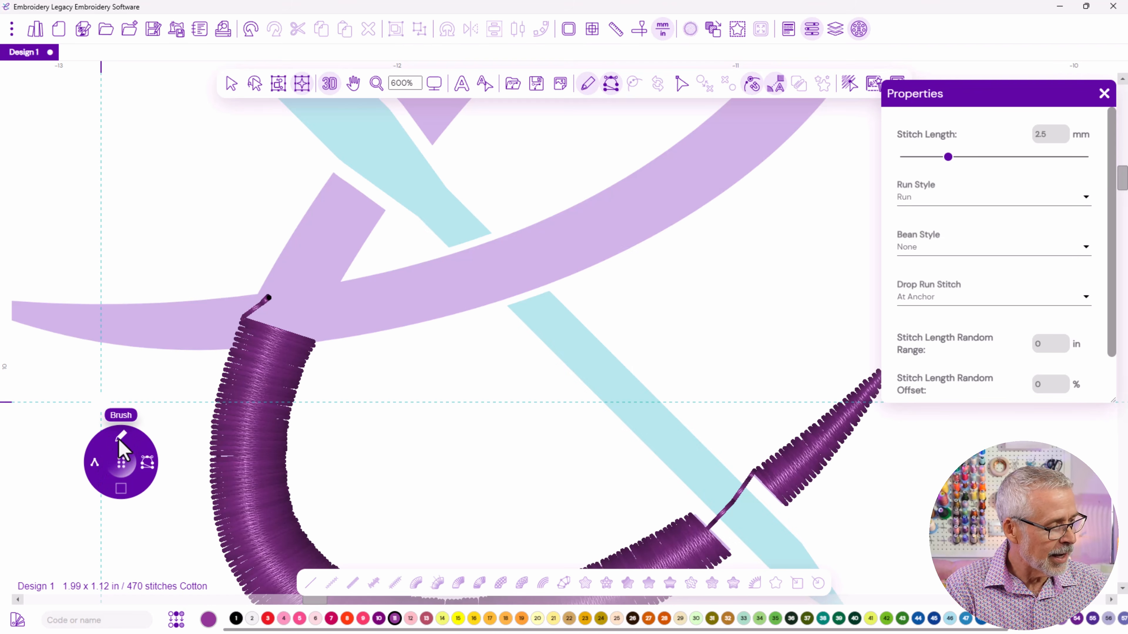
Digitize the letter's short upright stub as a satin column with paired edge points, from its cut upper end into the crossing stroke, and generate the stitches
click(144, 440)
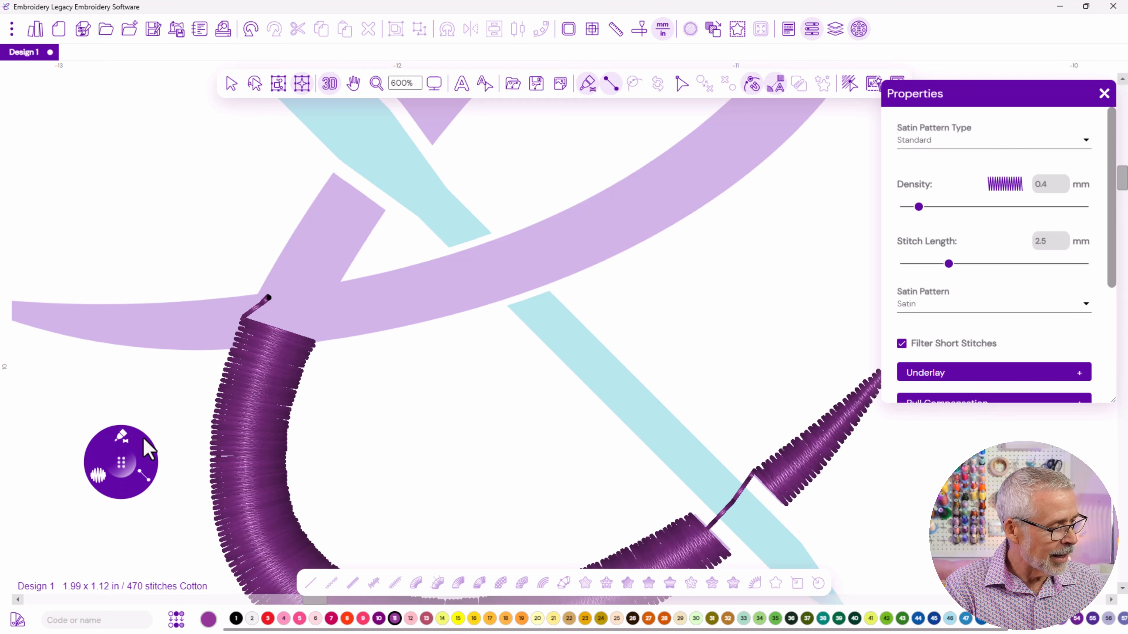
click(384, 211)
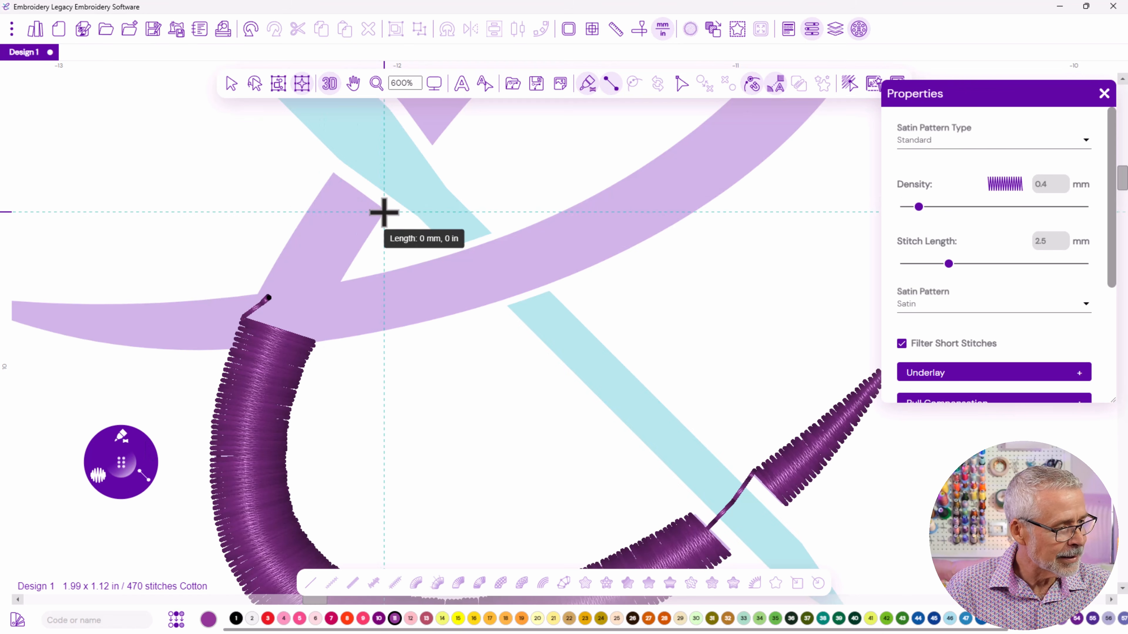
click(330, 175)
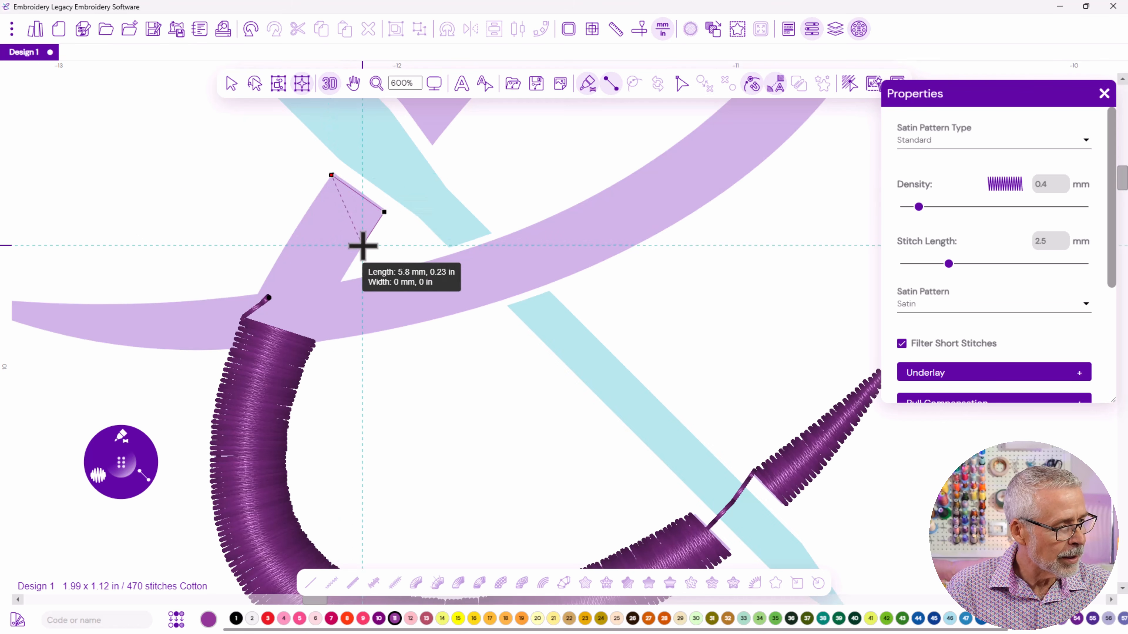
click(307, 210)
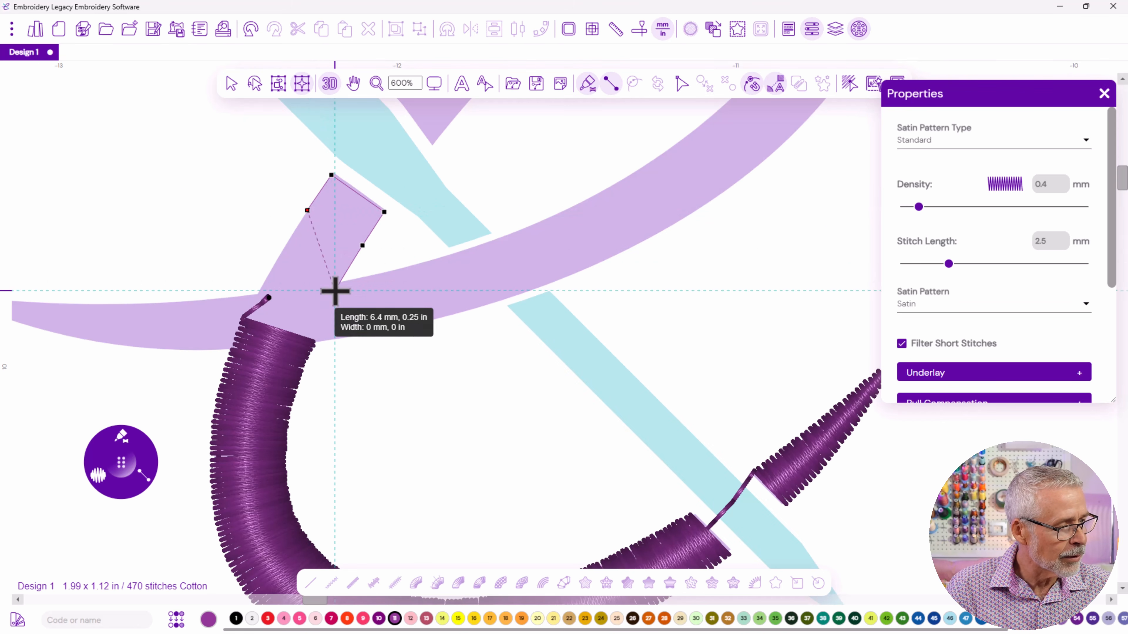
click(278, 258)
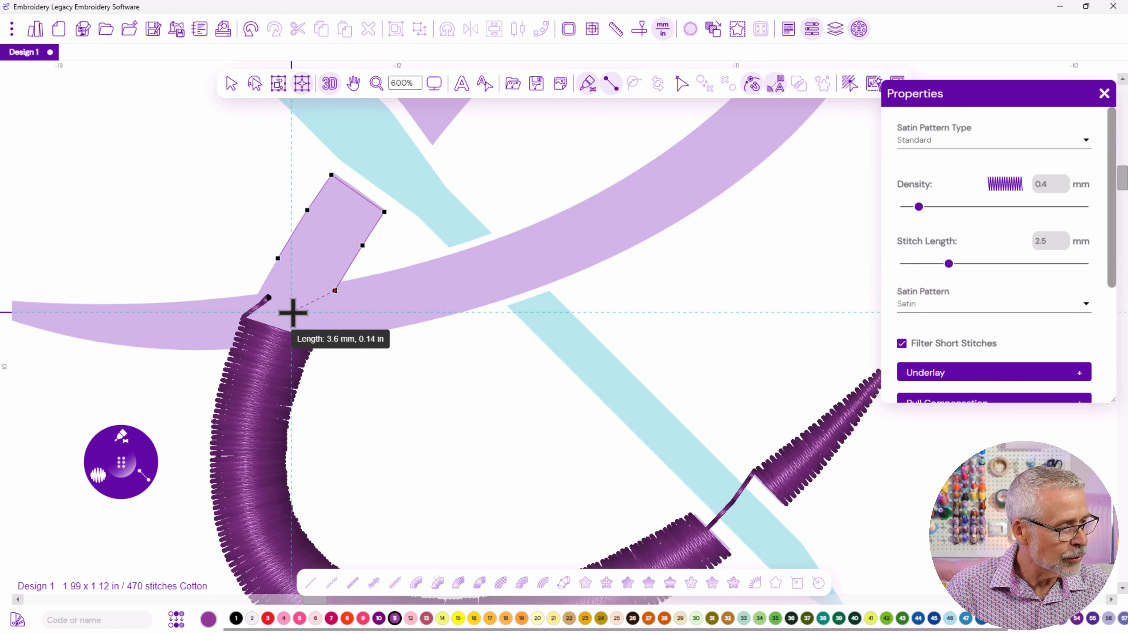
click(334, 290)
click(313, 320)
click(261, 294)
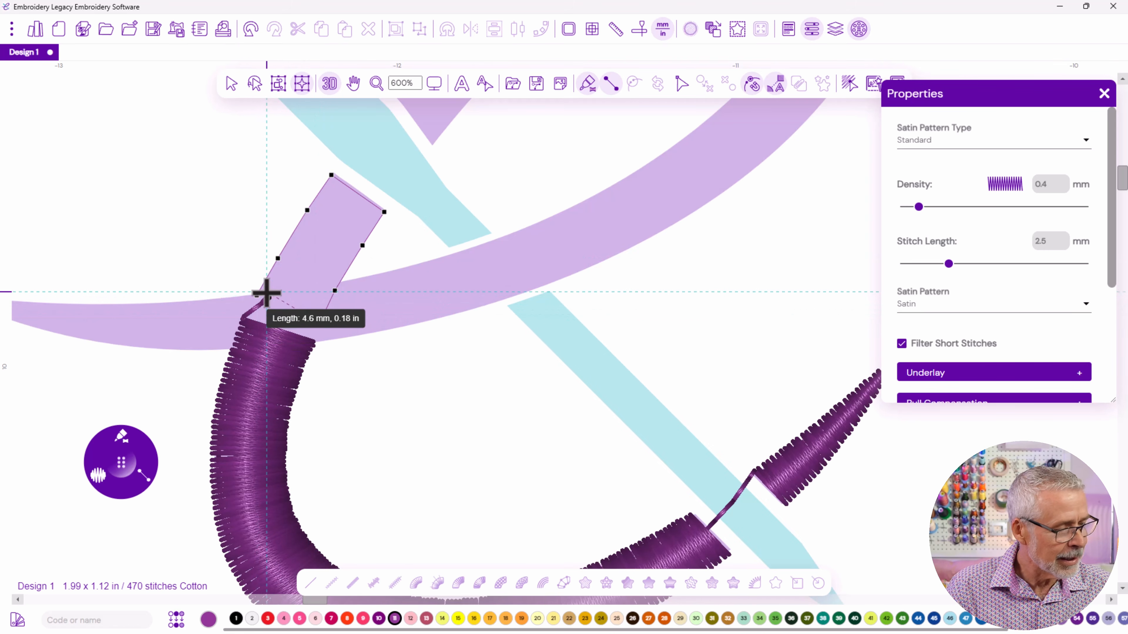
key(Return)
Start a paired-point satin column along the long sweeping stroke, placing points on both edges from its tapered tip to beyond the needle crossing
drag(272, 347, 481, 380)
click(269, 347)
click(350, 354)
click(347, 379)
click(463, 355)
click(462, 400)
click(668, 328)
click(677, 385)
click(838, 278)
click(859, 335)
Continue the satin column's paired points up both edges of the sweeping stroke to the start of the loop's bend
drag(832, 298, 377, 474)
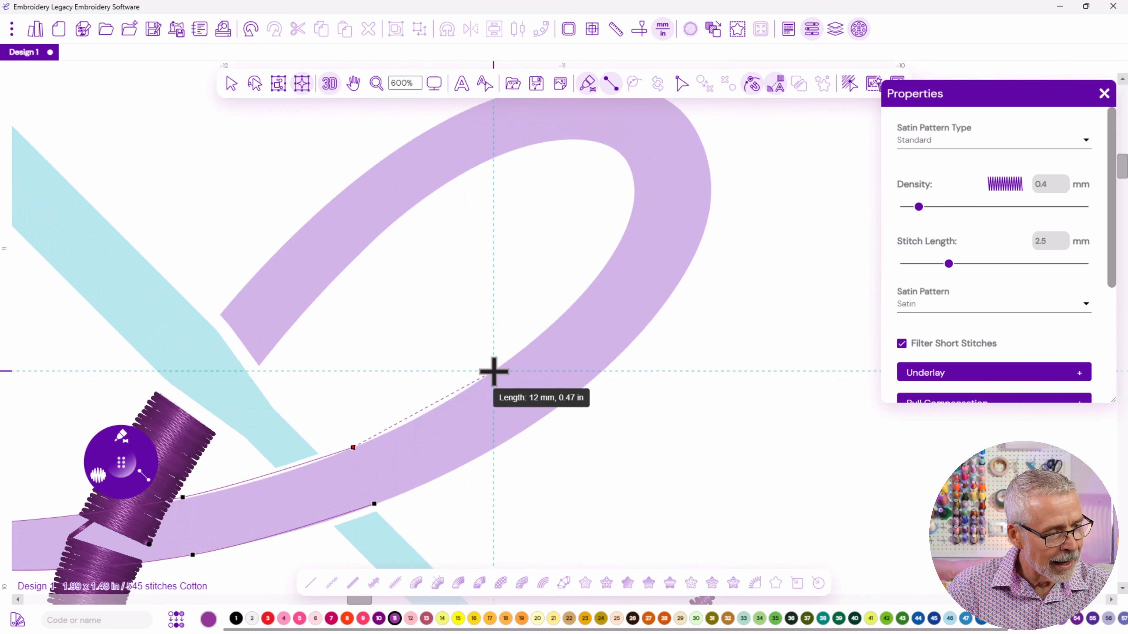
click(492, 373)
click(531, 426)
click(573, 303)
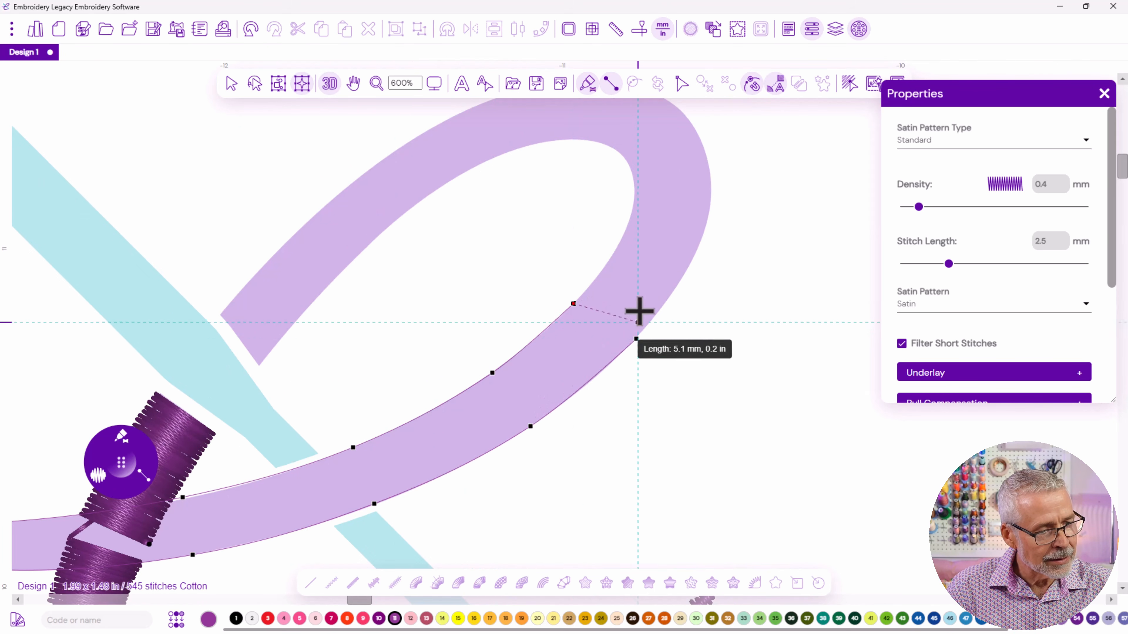
click(625, 234)
click(699, 247)
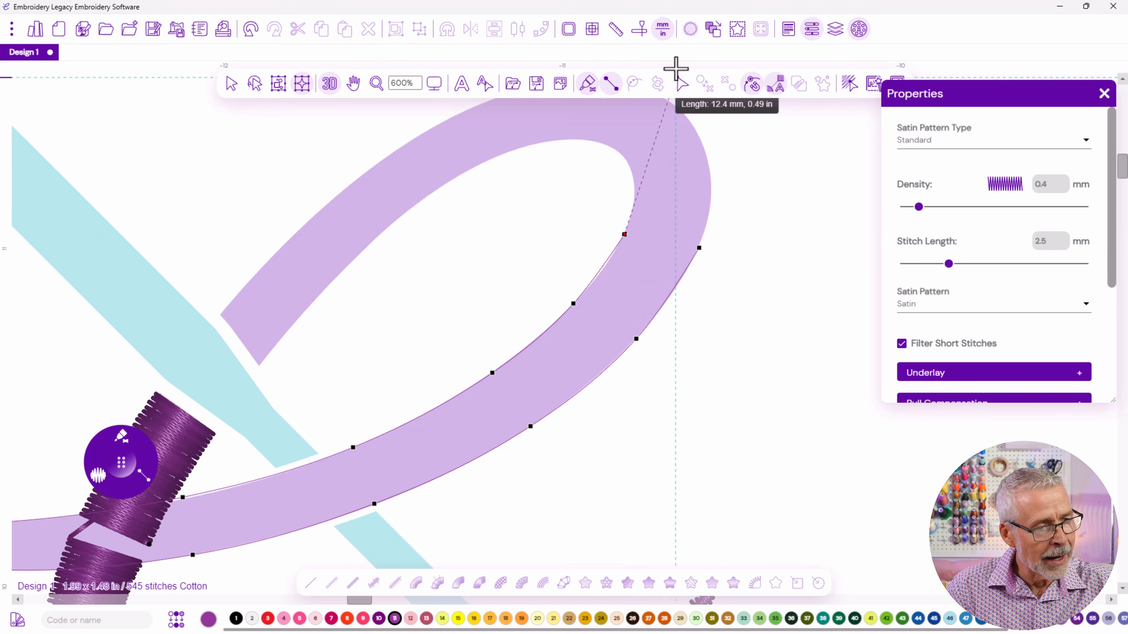
Place closely spaced paired satin points around the rounded bend at the top of the loop
click(636, 294)
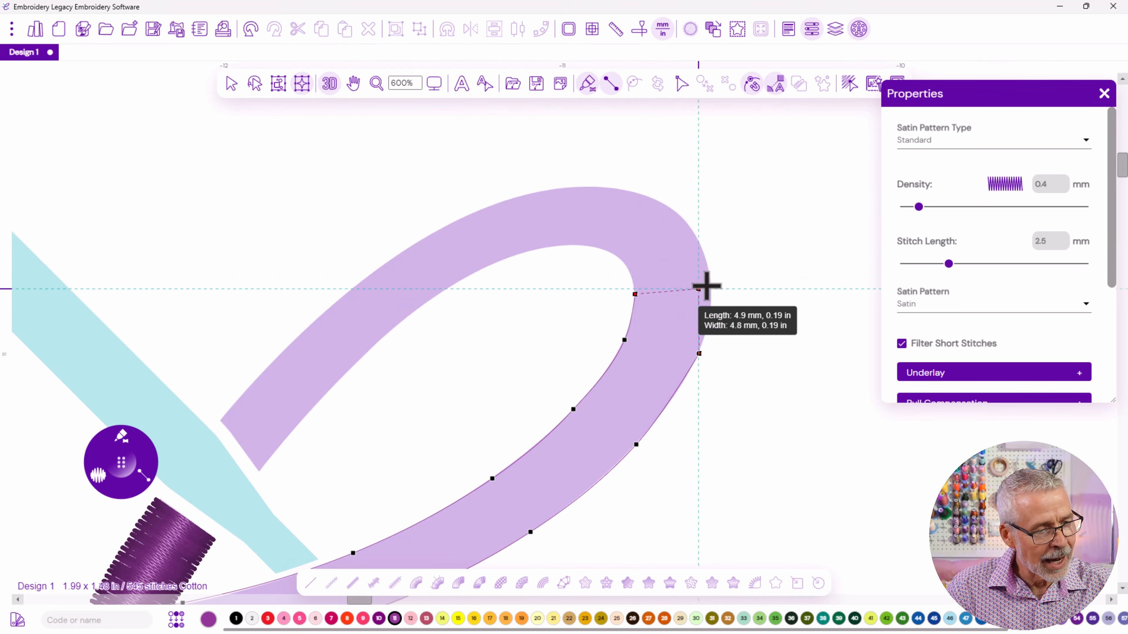
click(711, 281)
click(627, 264)
click(678, 212)
click(598, 248)
click(619, 188)
click(532, 191)
Continue the paired points down the loop's upper arm to its cut end at the needle and generate the satin stitches
click(462, 279)
click(438, 229)
click(370, 348)
click(339, 298)
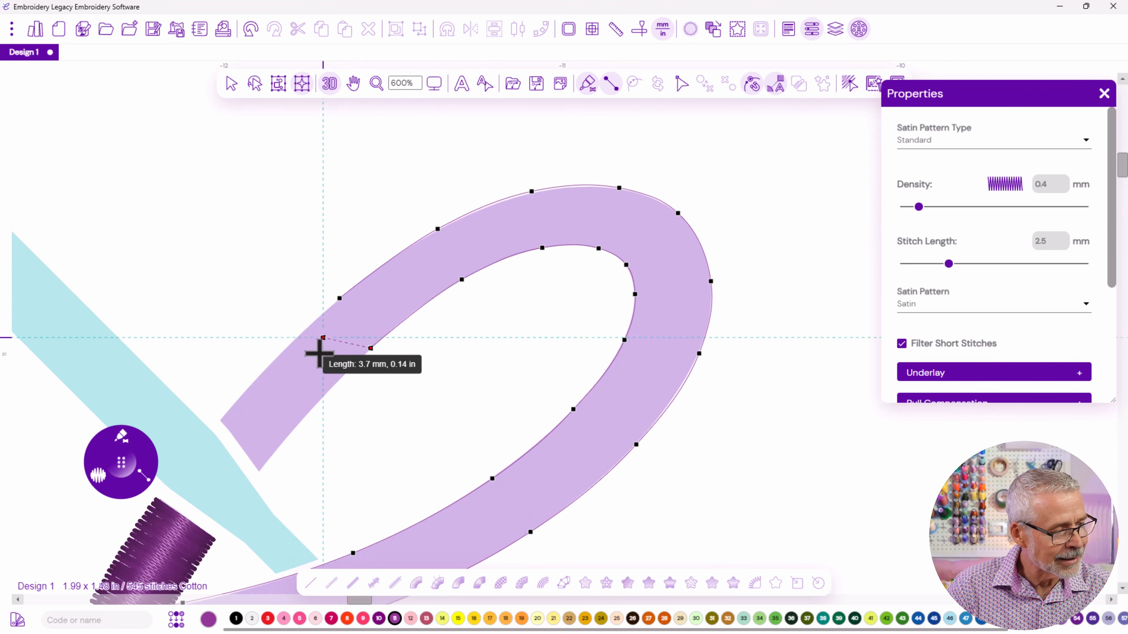
click(313, 408)
click(278, 356)
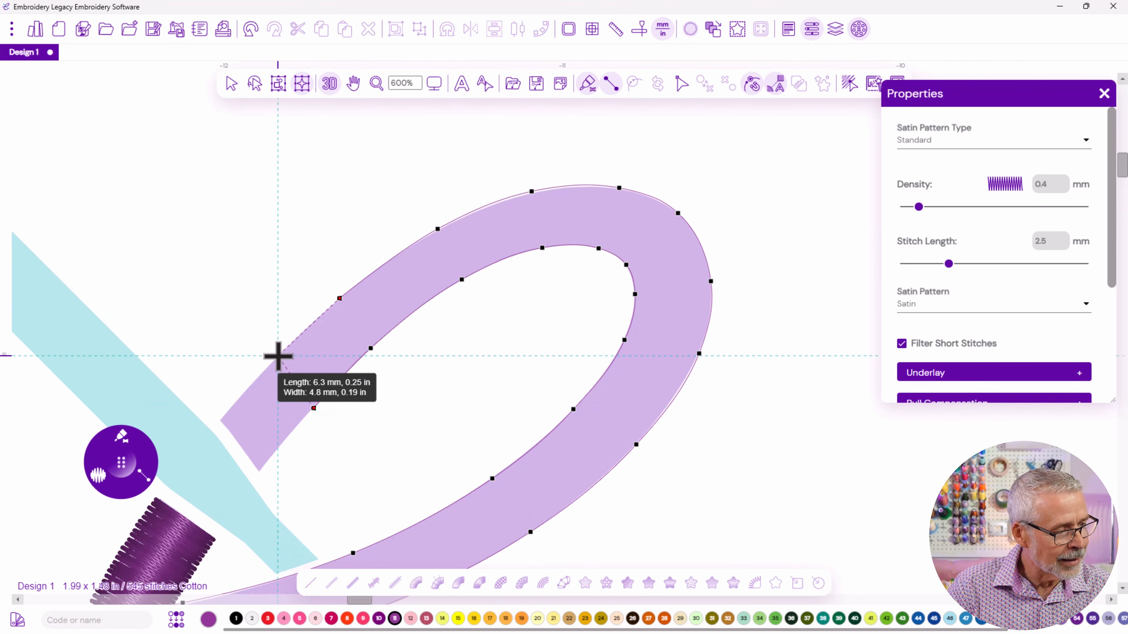
click(263, 468)
click(223, 416)
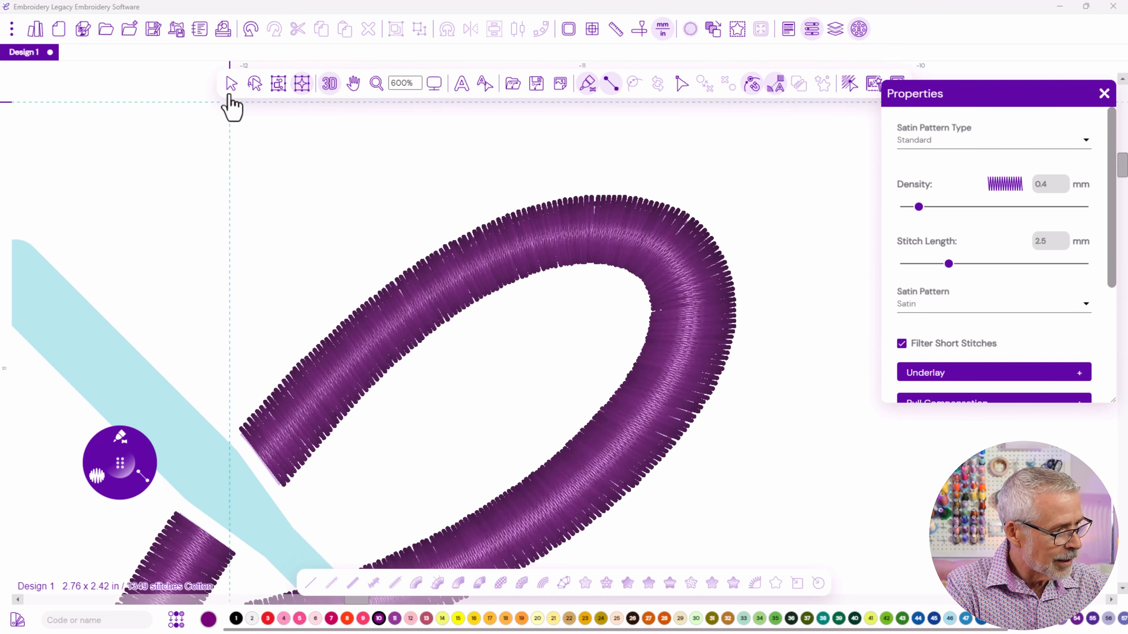
Switch to the outline-input satin brush and choose thread colour 33 for the needle
click(231, 85)
drag(285, 413, 641, 350)
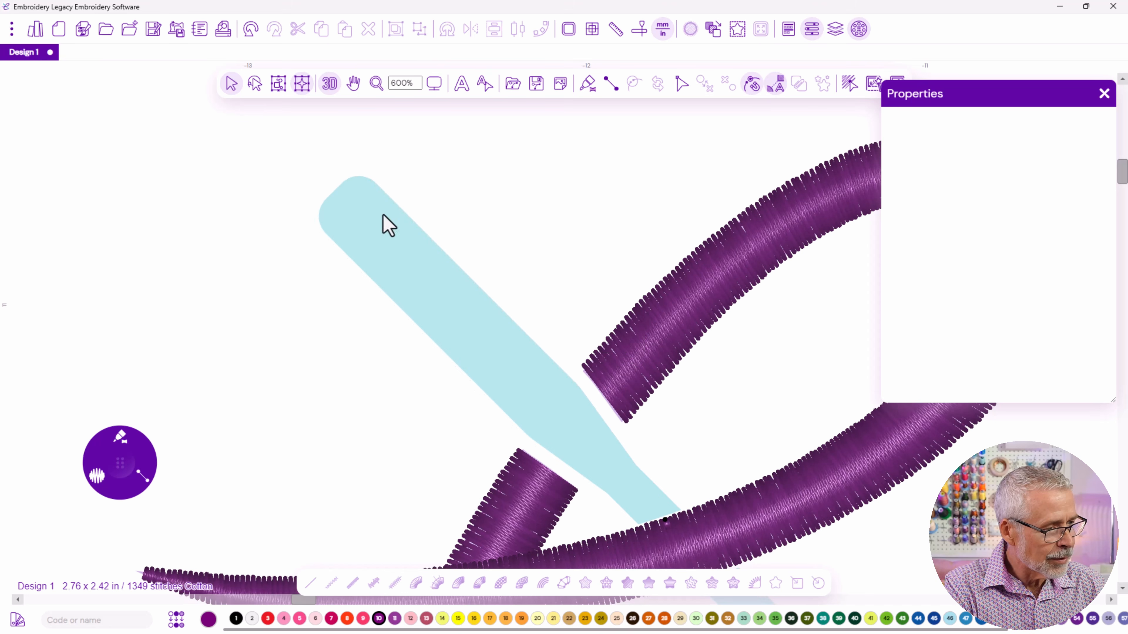
click(121, 438)
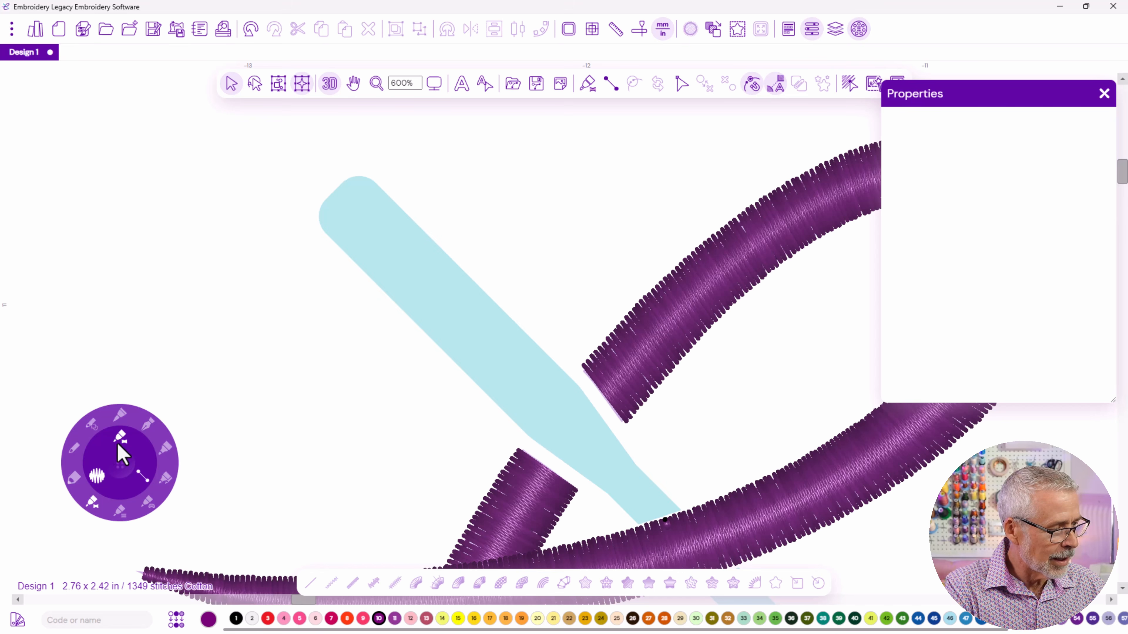
click(120, 512)
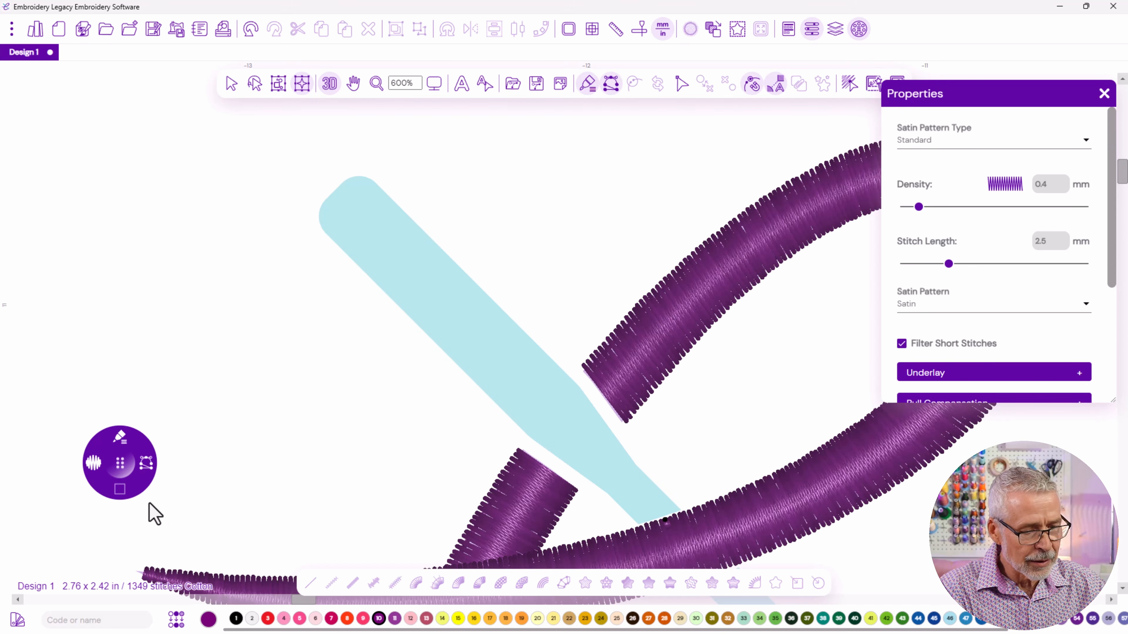
click(743, 620)
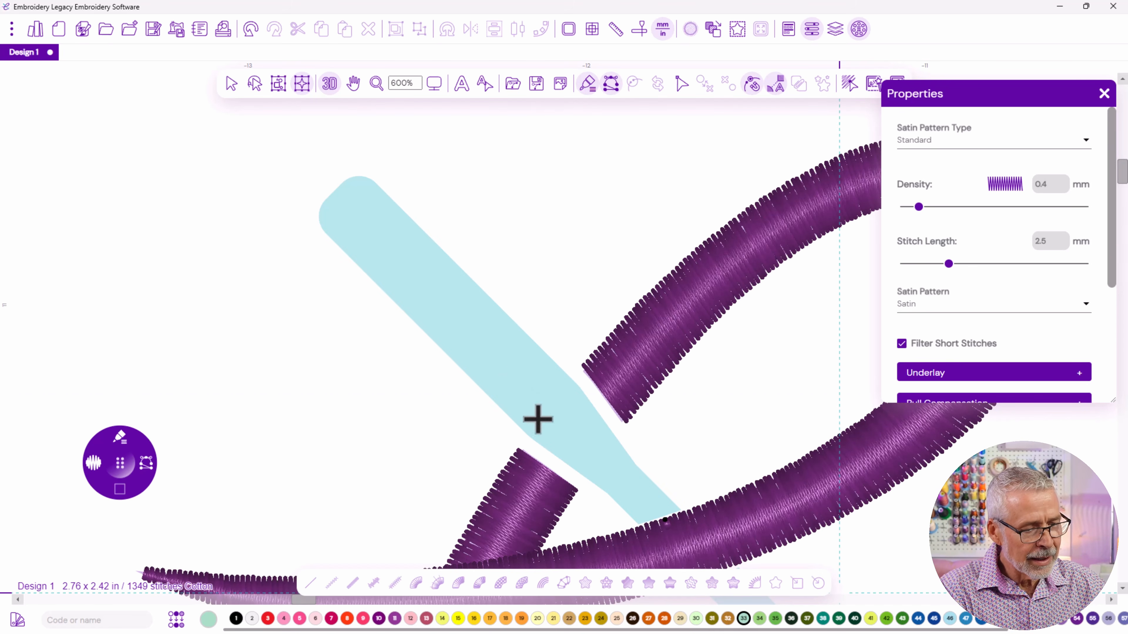
Trace the outline of the upper needle section from its rounded end to the crossing stroke and back, and finish the outline
click(319, 218)
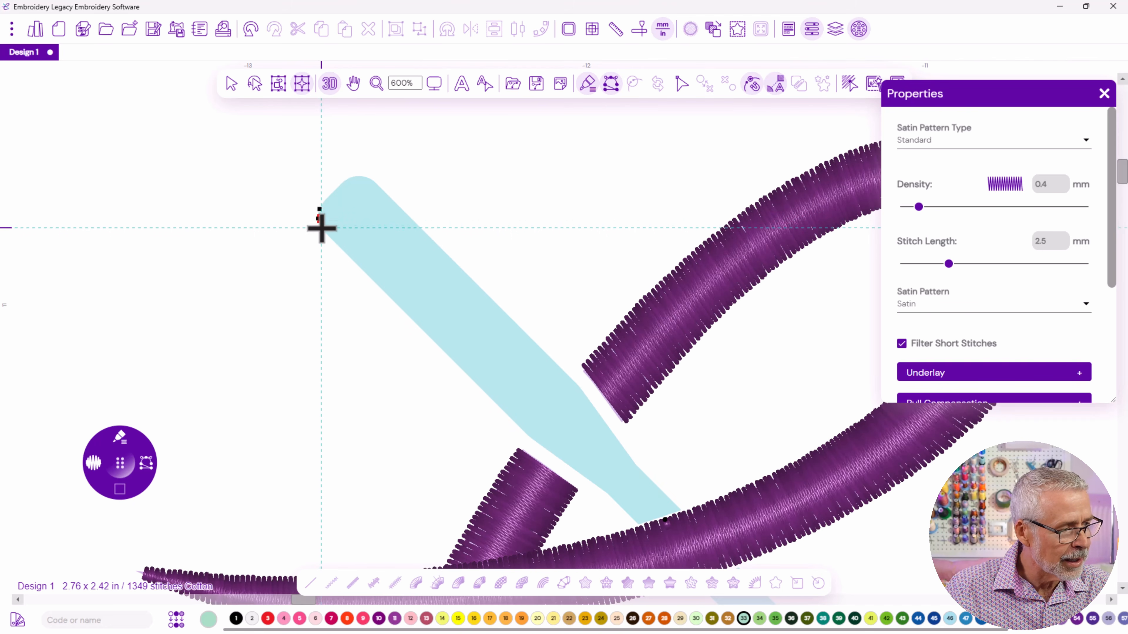
click(327, 233)
click(528, 436)
click(610, 495)
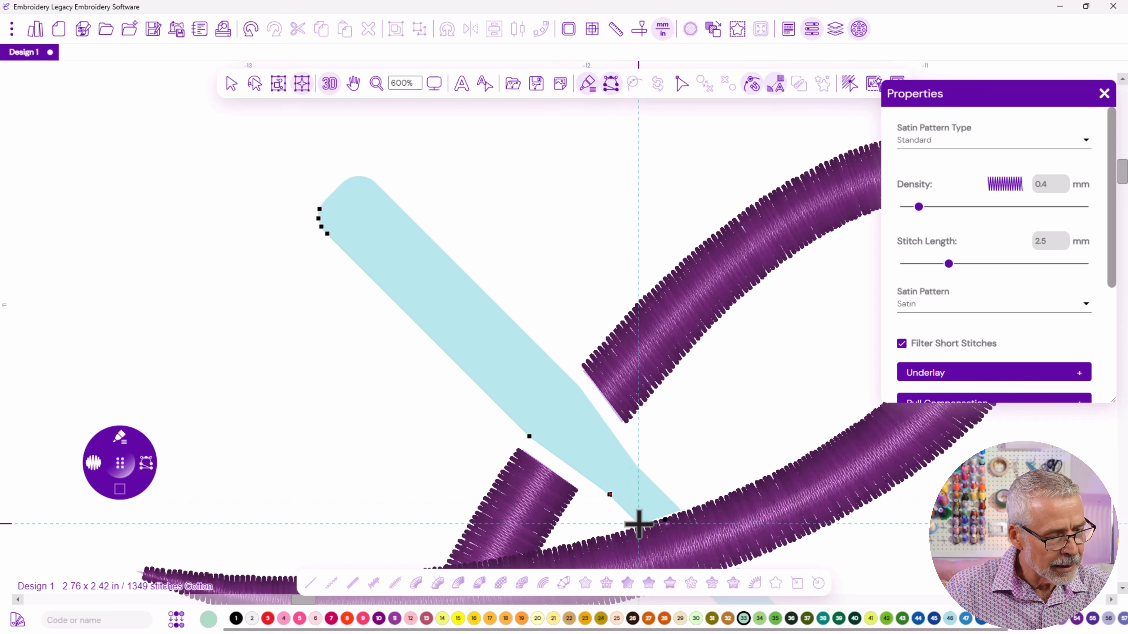
click(637, 525)
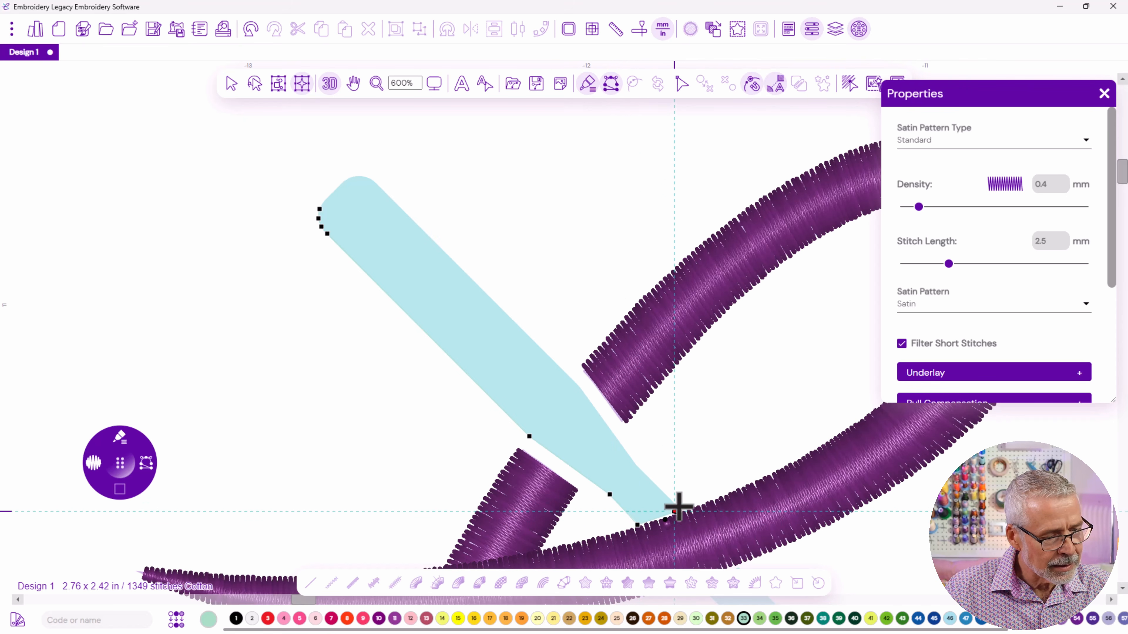
click(630, 459)
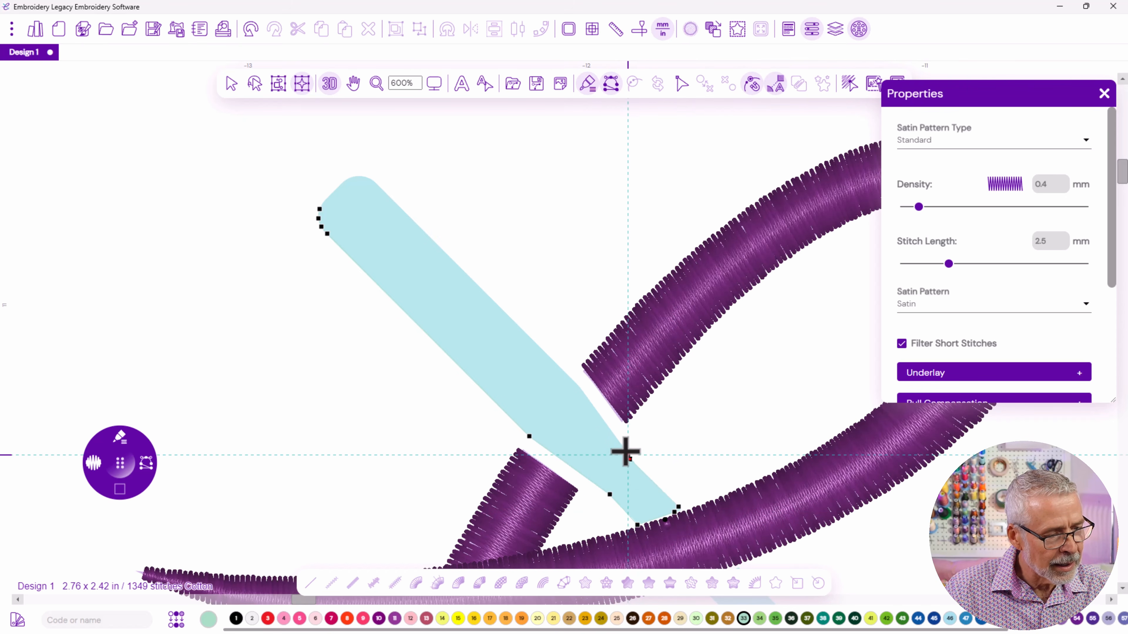
click(575, 382)
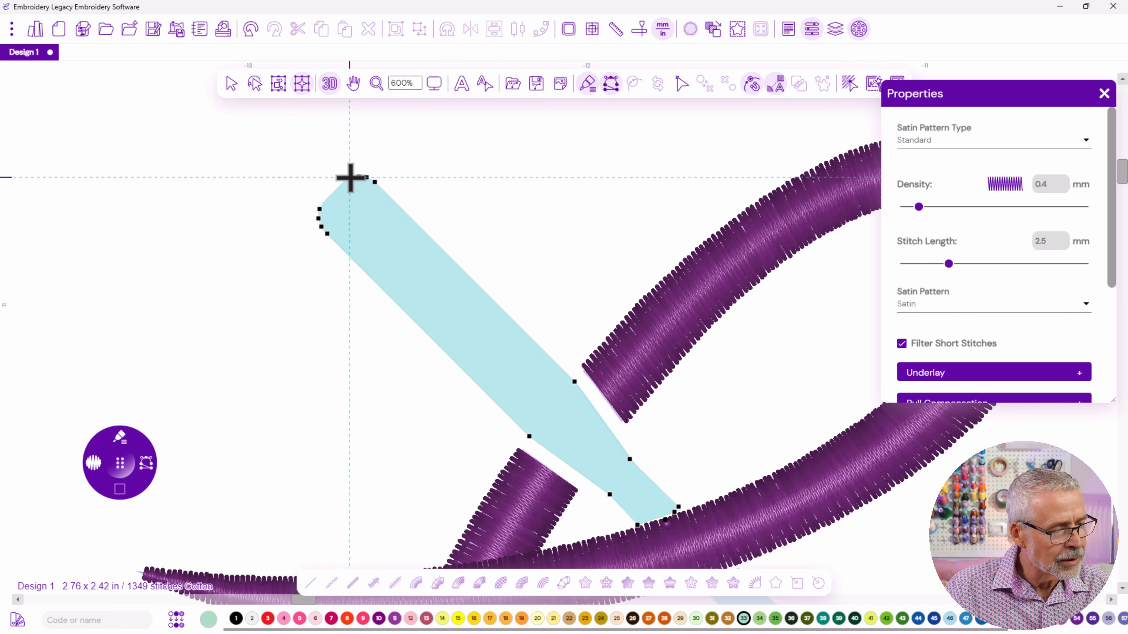
key(Return)
Add three stitch inclination lines across the upper needle section, at both ends and the middle, and generate the satin stitches
drag(382, 188, 334, 240)
drag(675, 500, 666, 516)
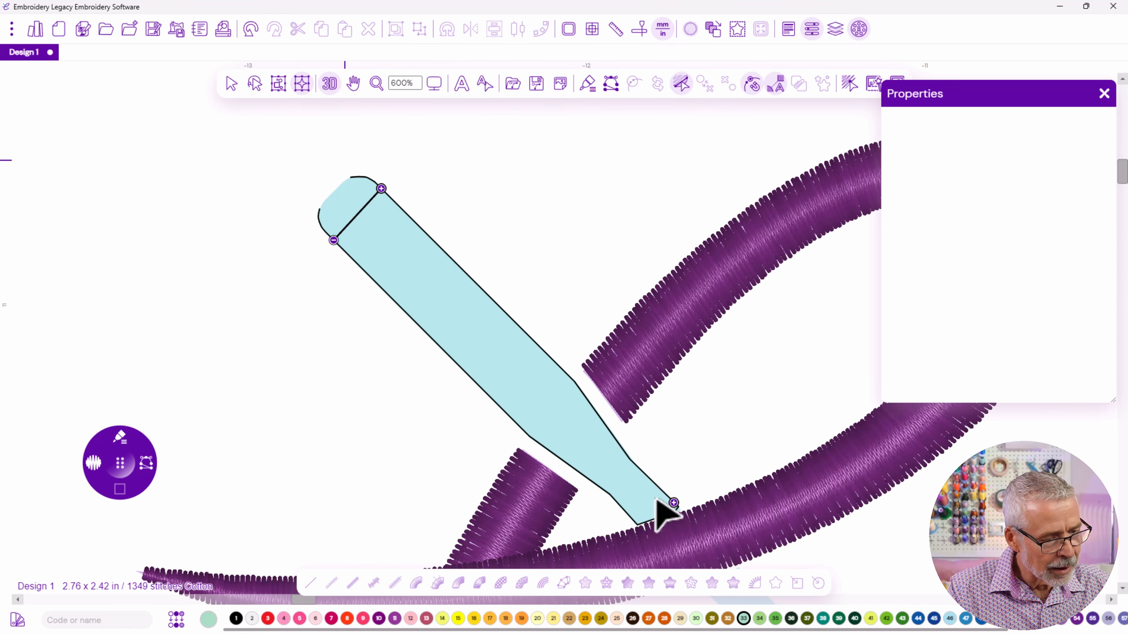
drag(506, 317, 462, 355)
key(Return)
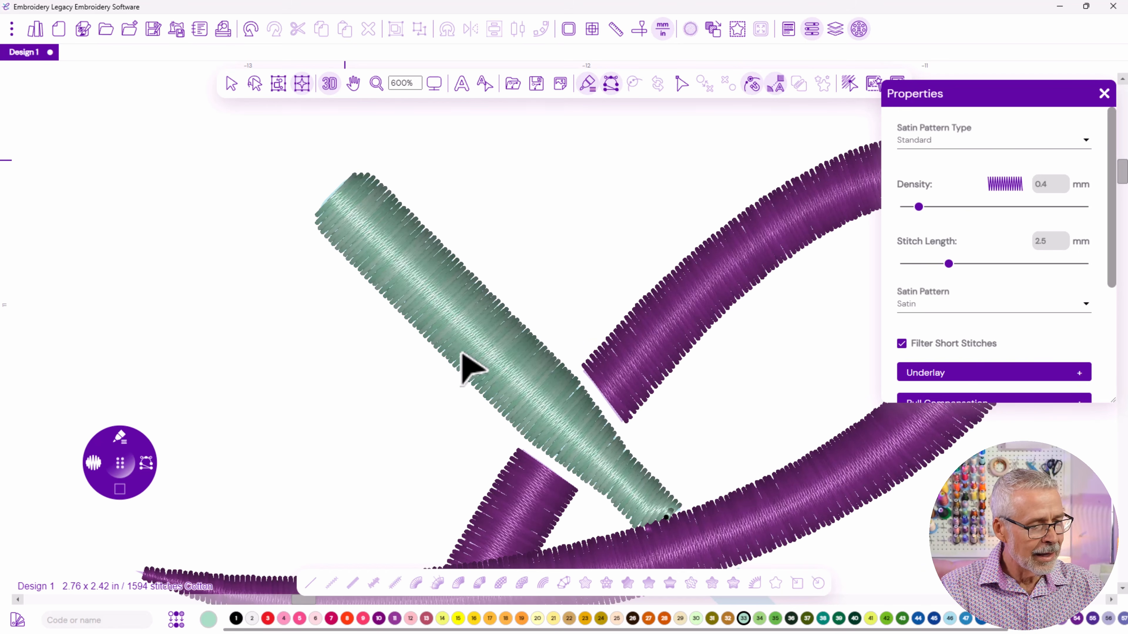
Outline the lower needle section from the crossing stroke to its point, add inclination lines near both ends, and generate the satin stitches
drag(674, 522, 472, 251)
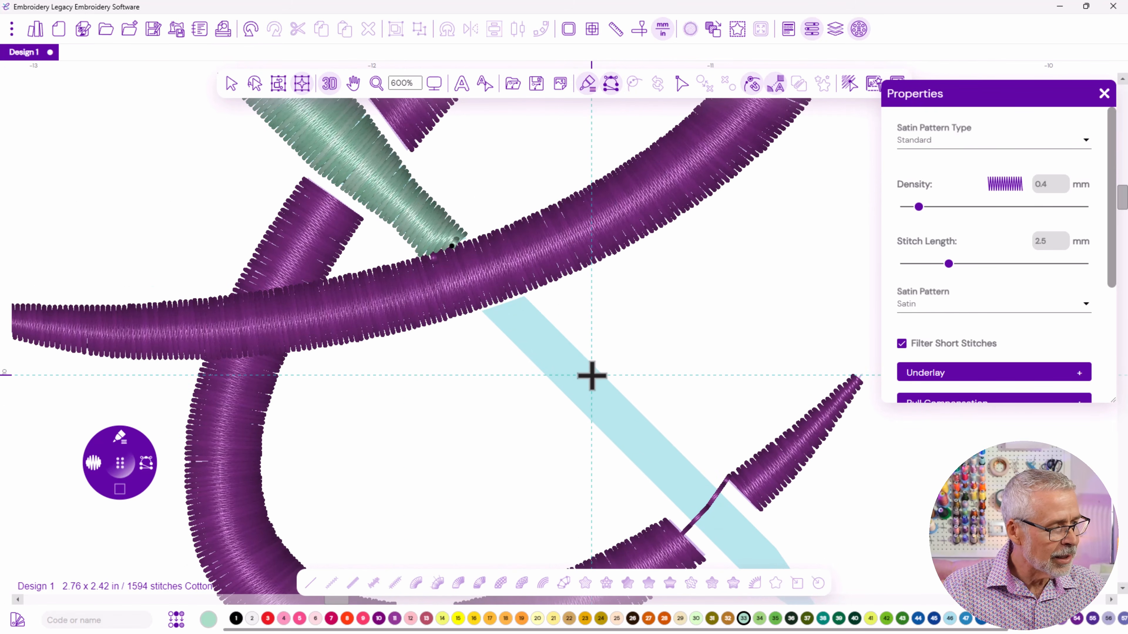
click(485, 314)
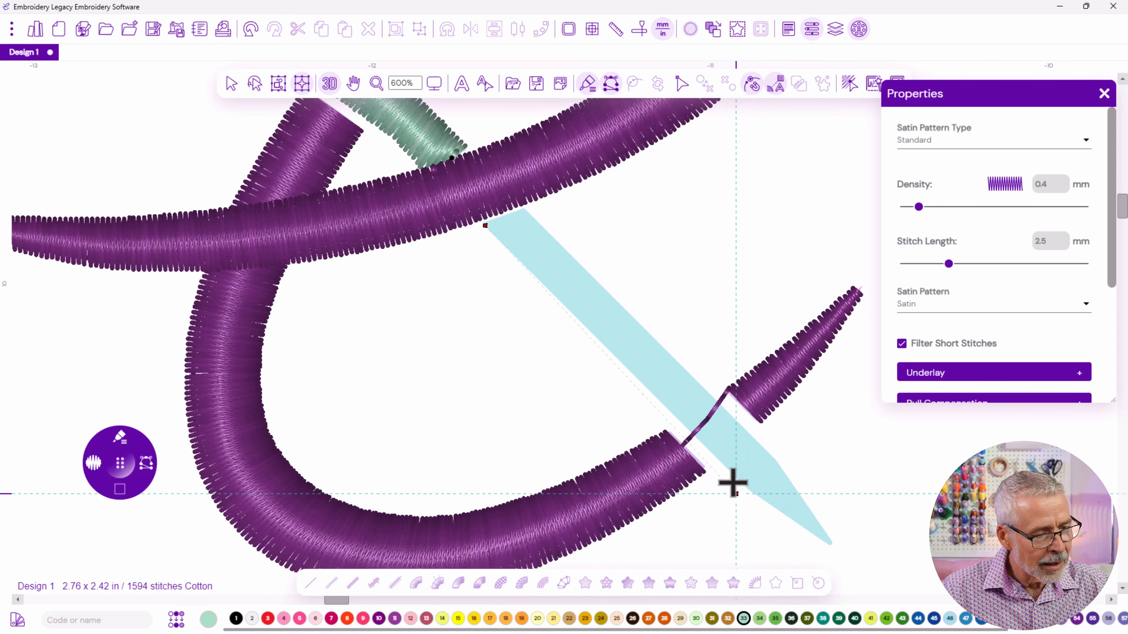
click(745, 487)
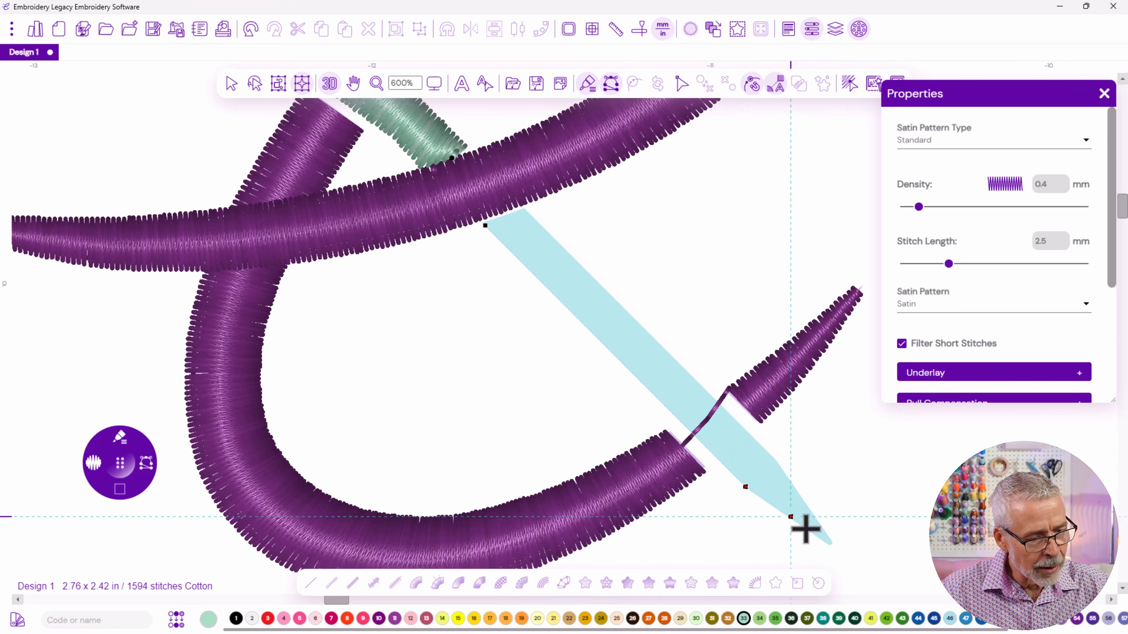
click(830, 542)
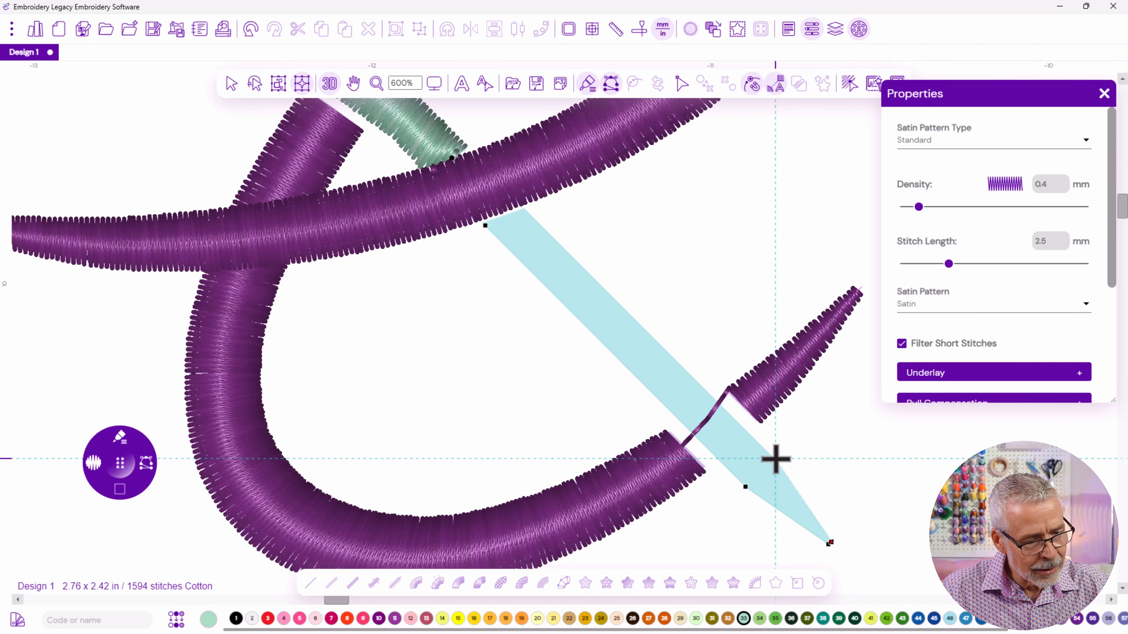
click(524, 209)
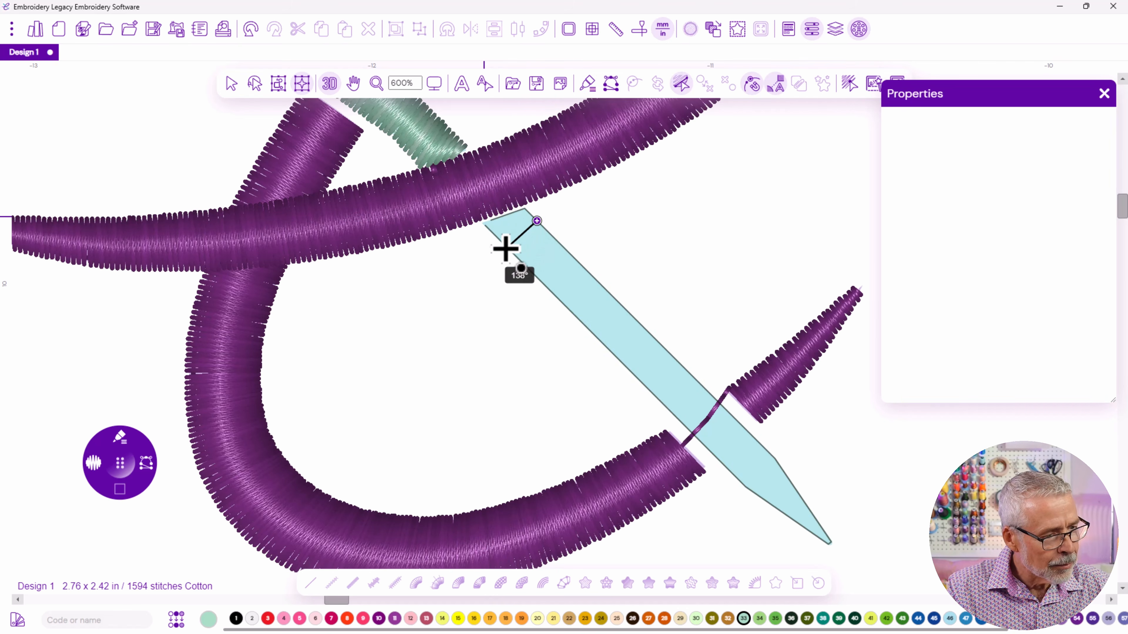
drag(771, 460, 745, 487)
right_click(746, 487)
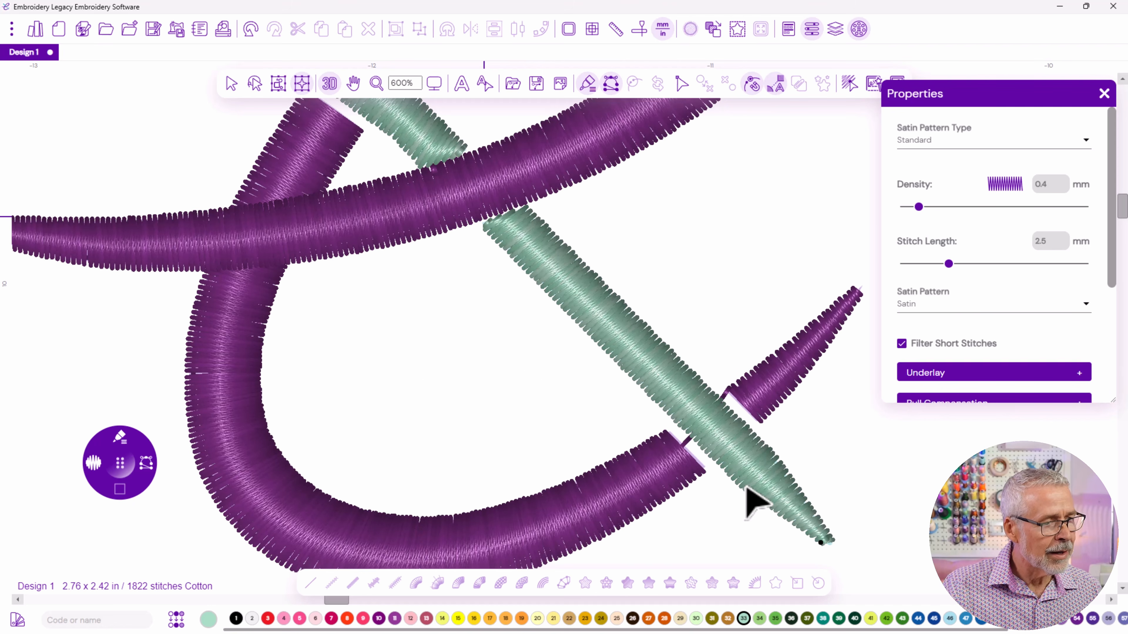
Turn off the 3D stitch view and move the lower needle section's entry point down from its upper corner to its long edge
click(329, 91)
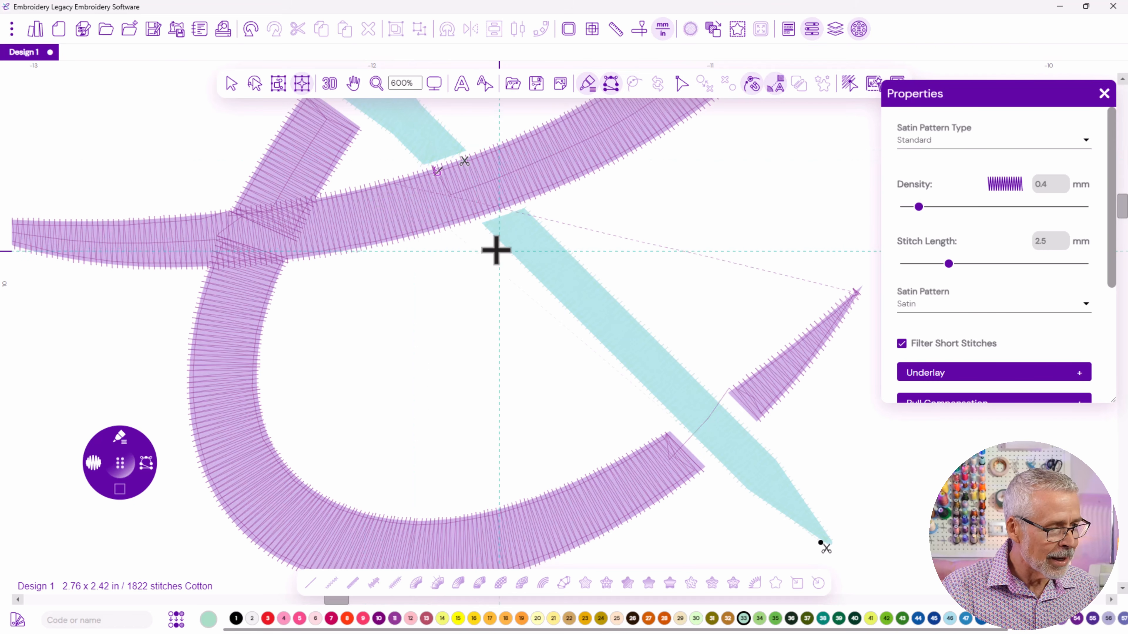
click(230, 87)
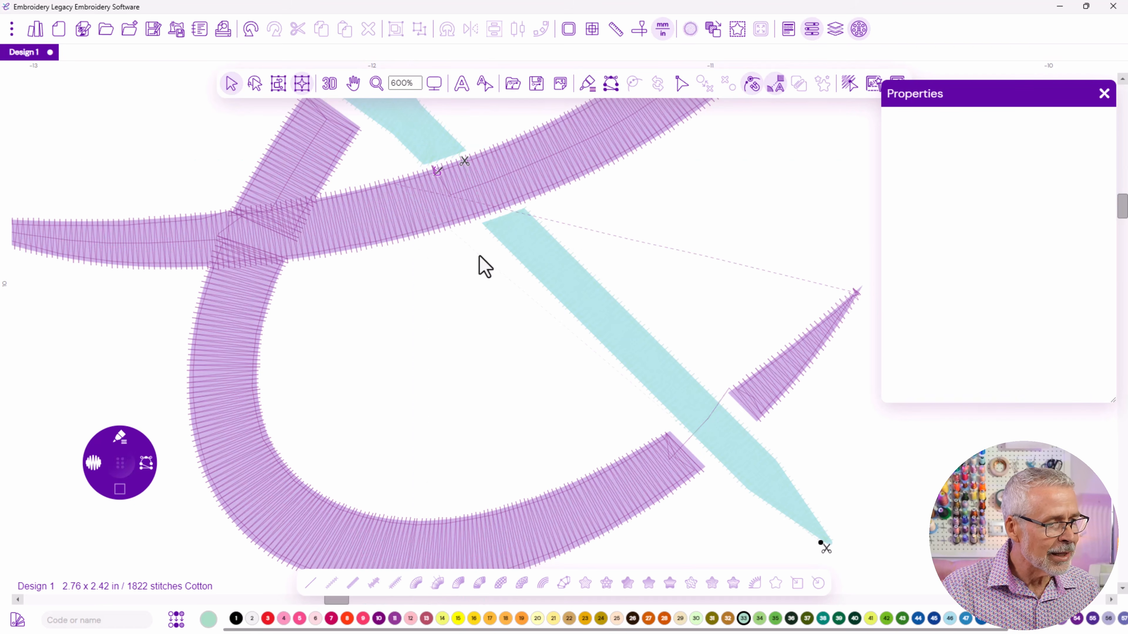
click(515, 260)
double_click(520, 260)
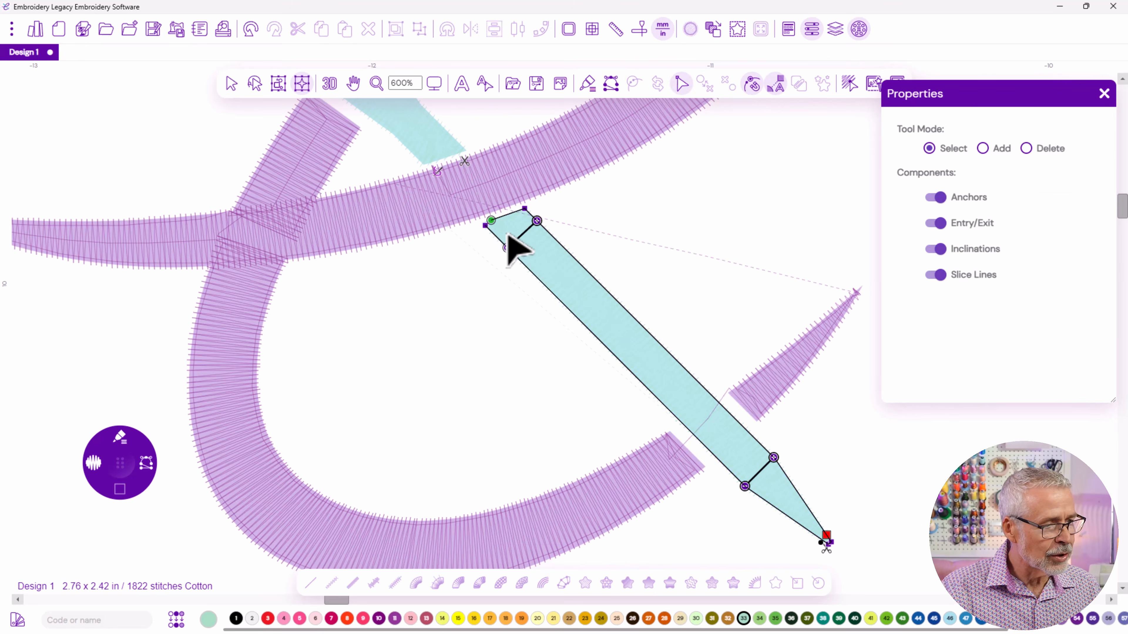
drag(492, 222, 562, 247)
Move the upper needle section's exit point slightly back up its long edge, away from the crossing stroke
click(462, 153)
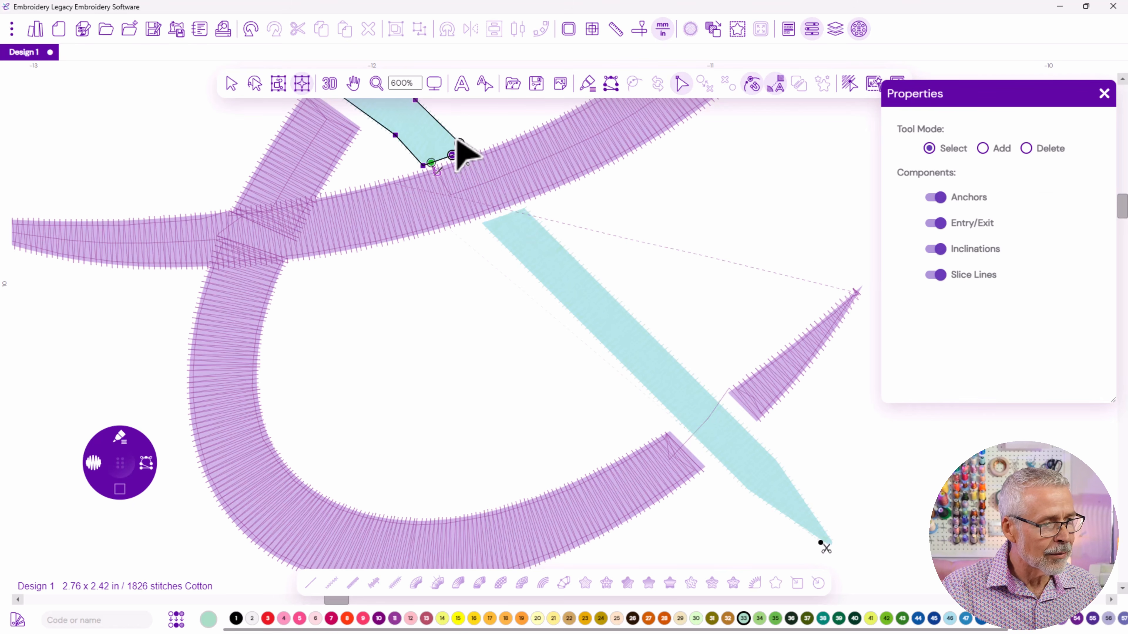
drag(449, 136, 451, 135)
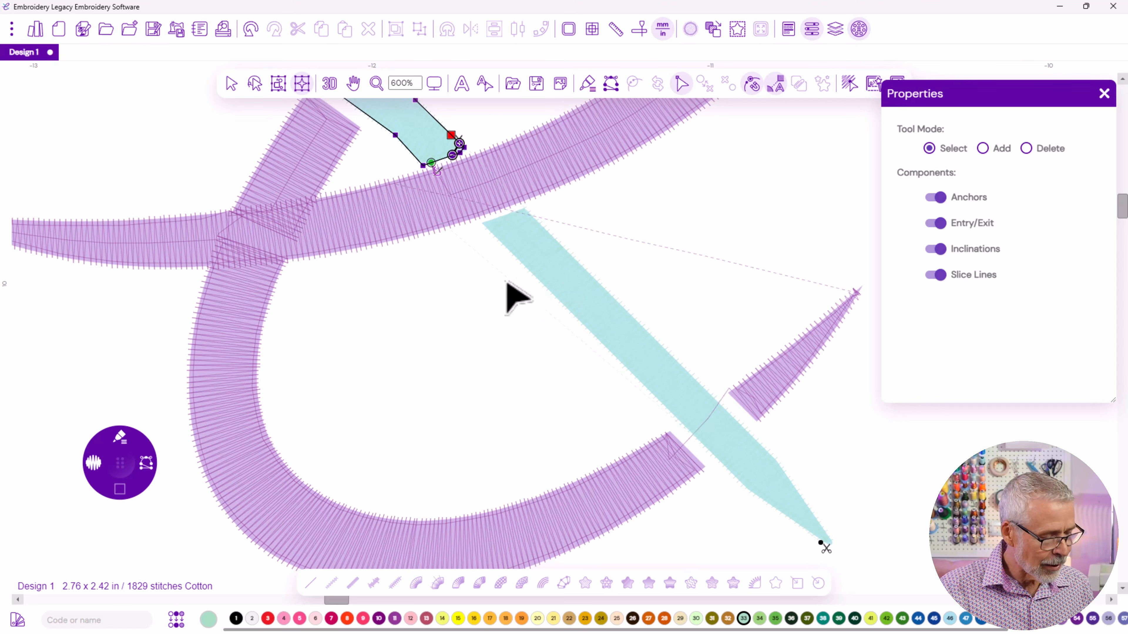
Inspect the finished needle sections and the whole logo in the 3D stitch view, then leave shape editing
drag(473, 222, 699, 517)
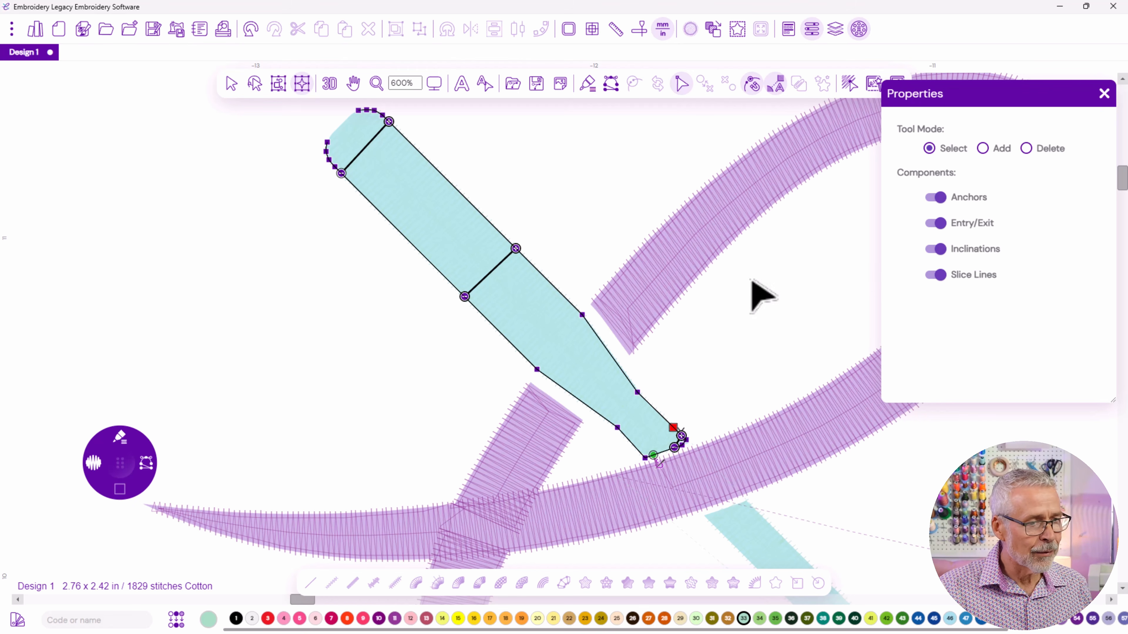
click(330, 84)
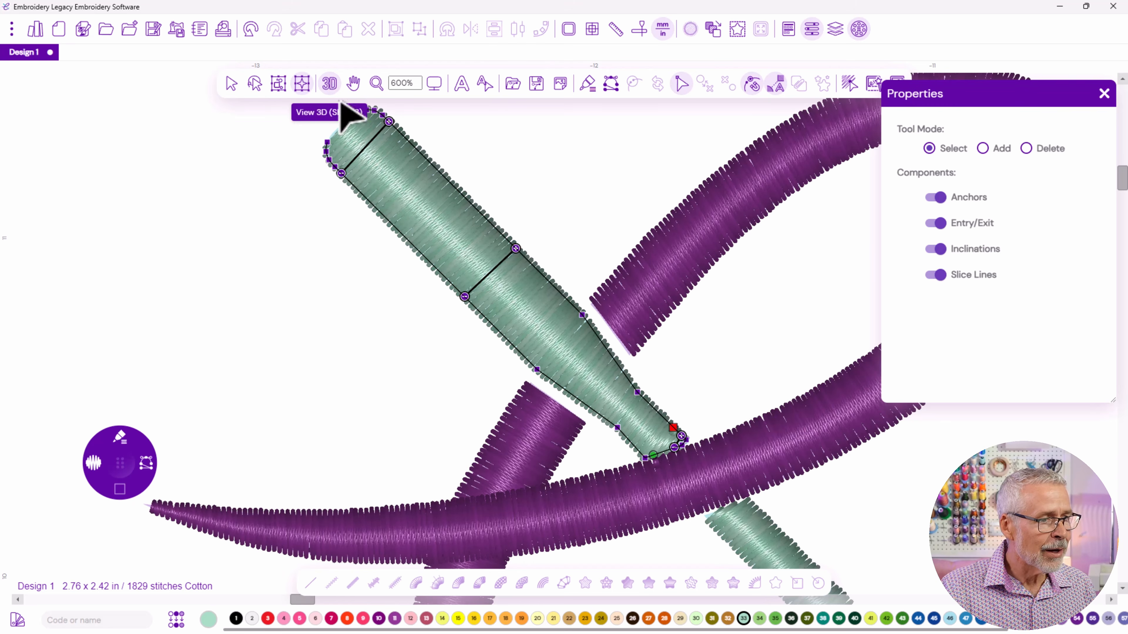
scroll(516, 272, down, 3)
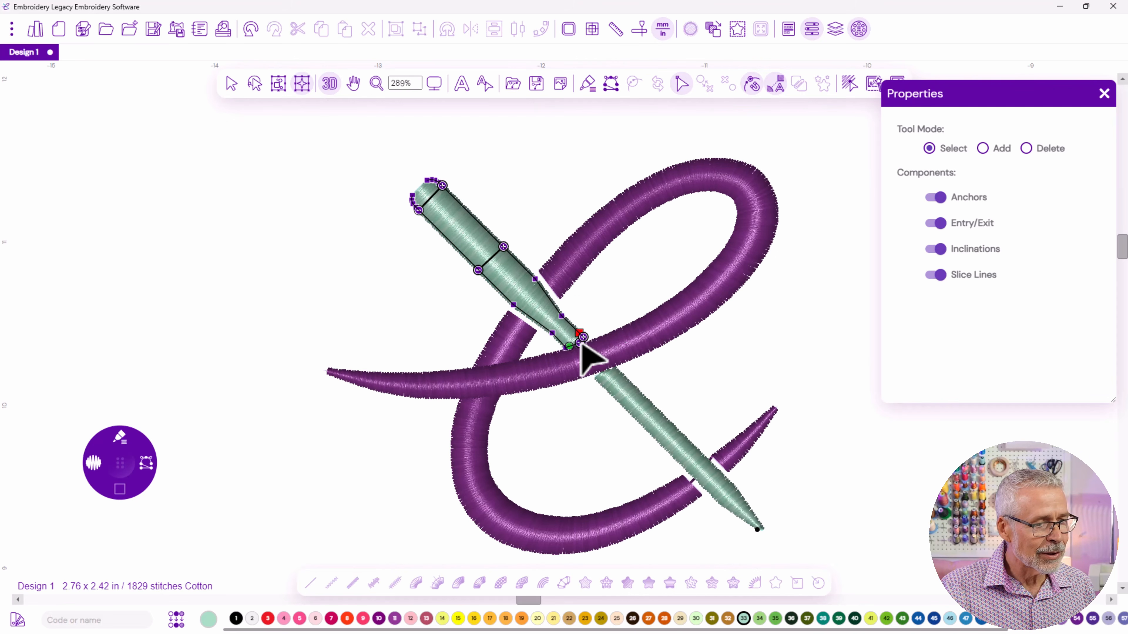
click(230, 86)
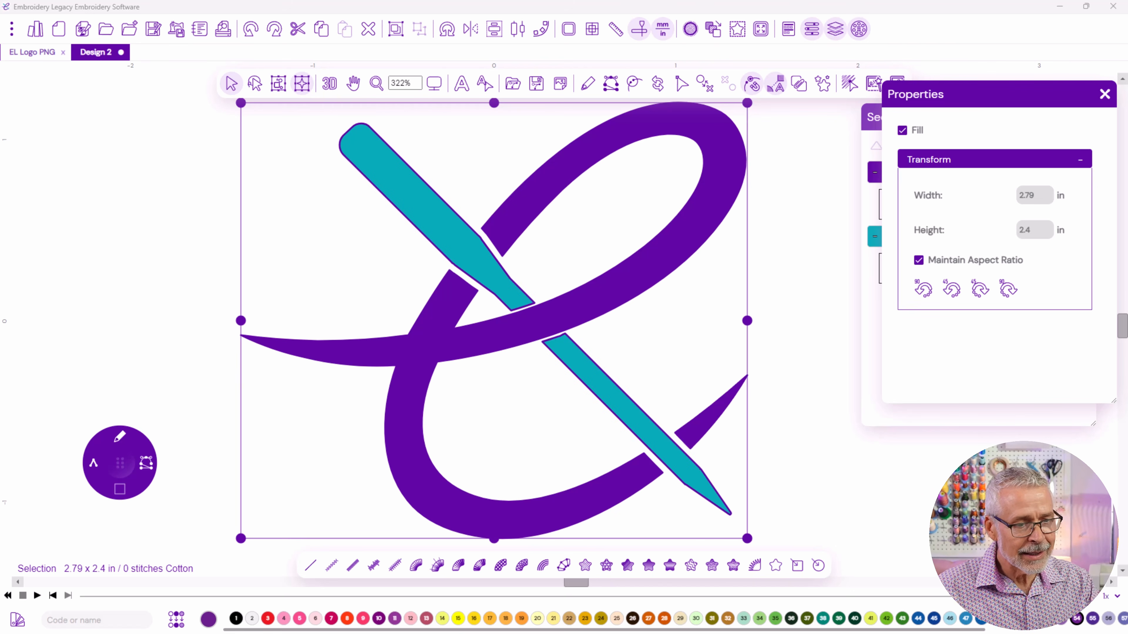
Select both vector artwork paths of the logo and break them up into separate shapes
click(796, 374)
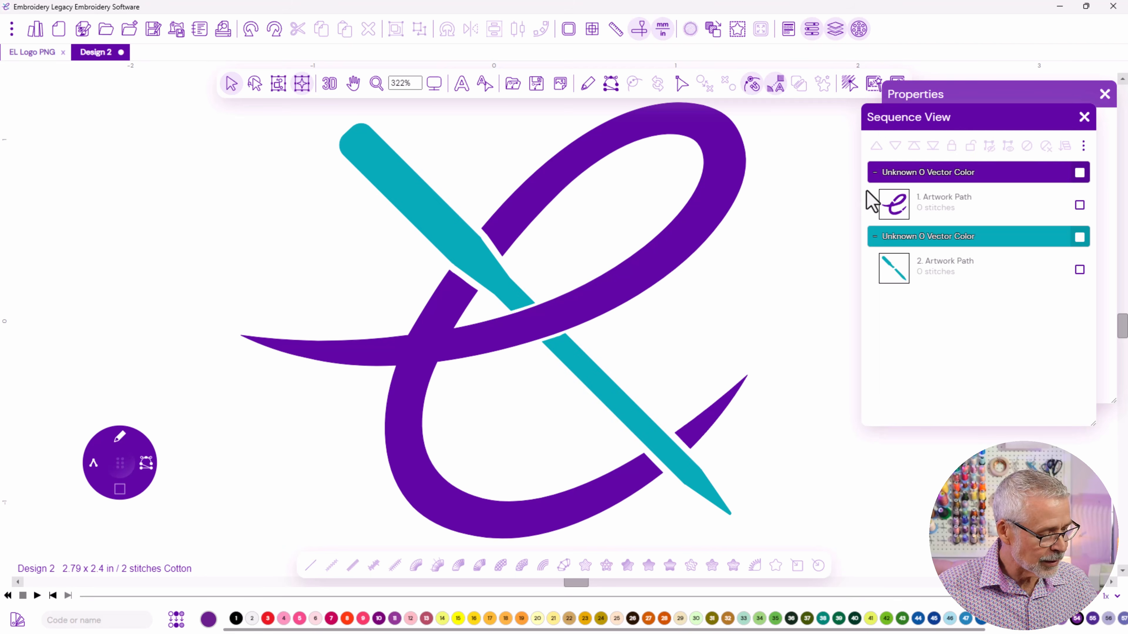
click(883, 240)
right_click(703, 227)
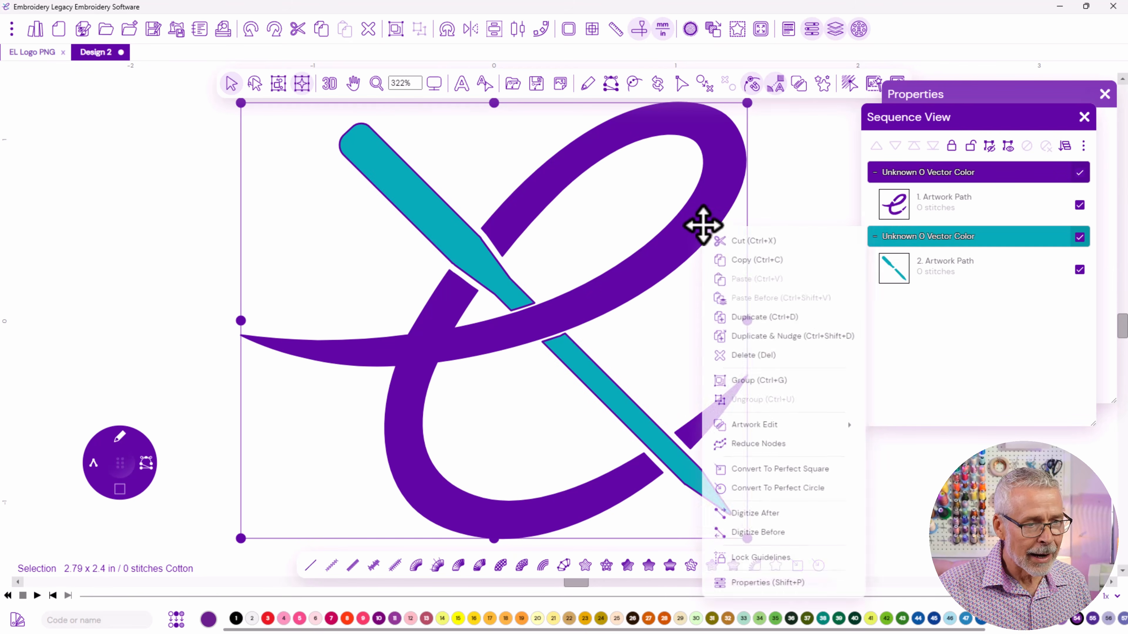
mouse_move(750, 440)
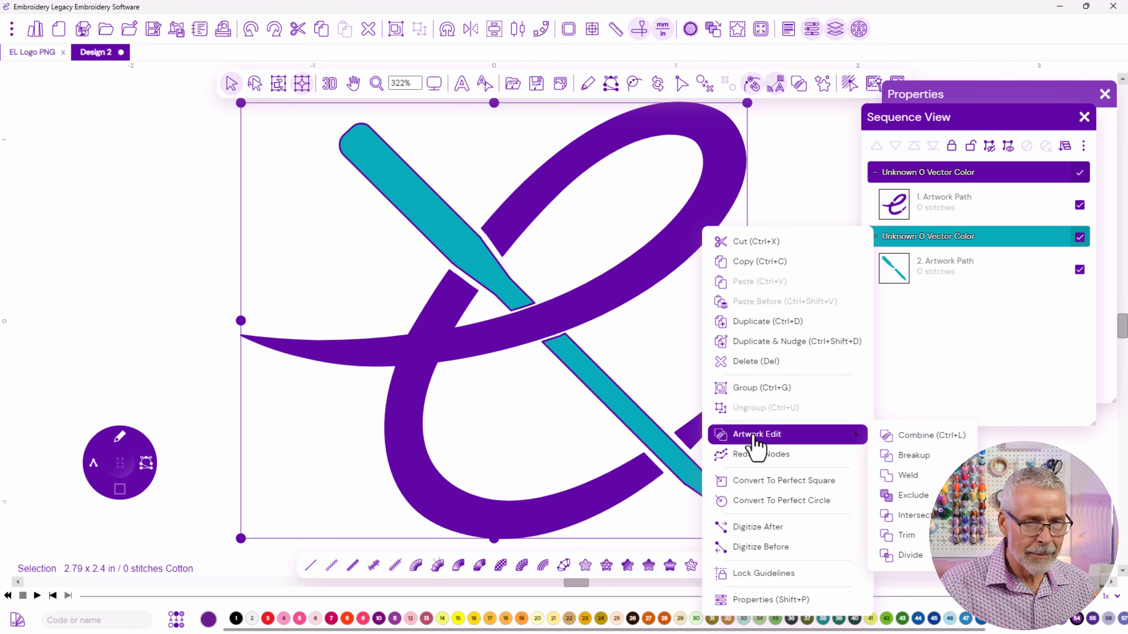
click(894, 456)
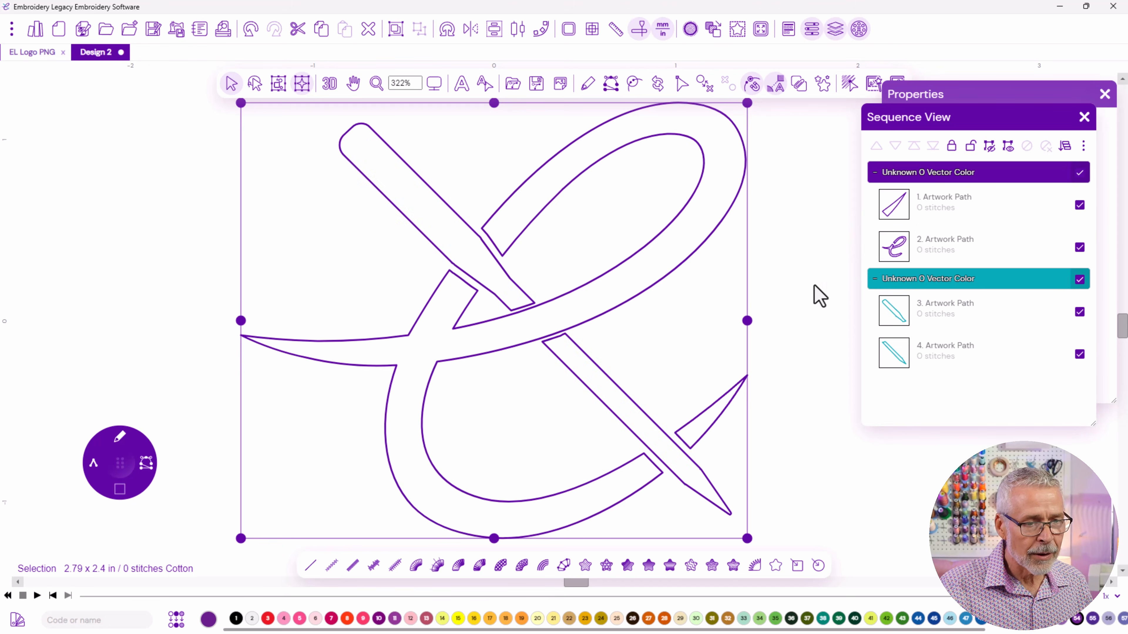
click(833, 288)
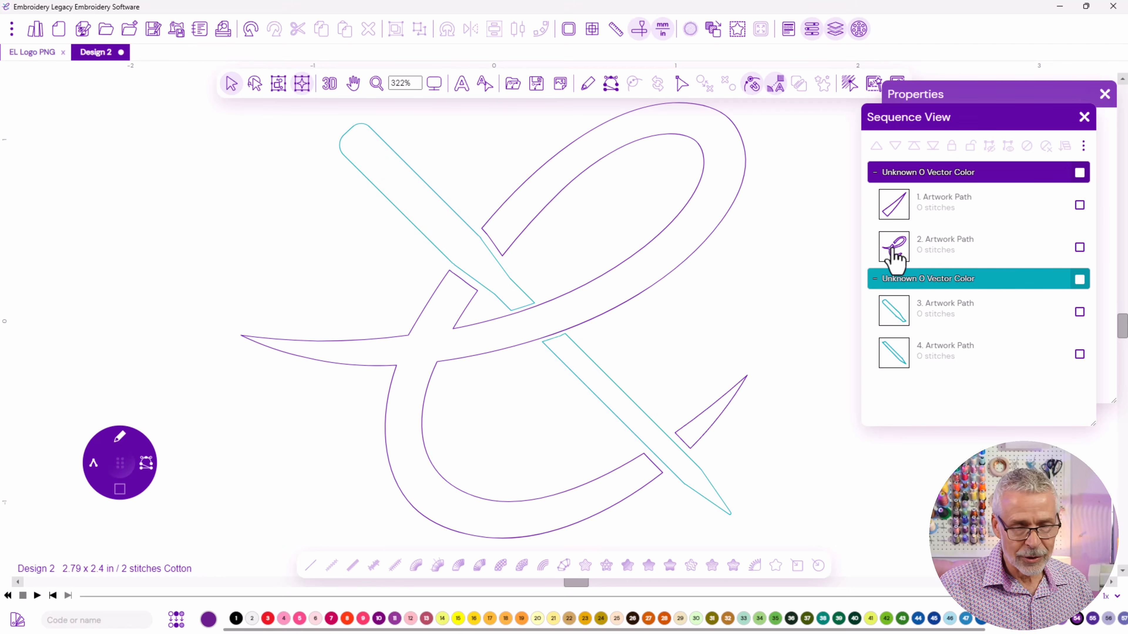
Convert the small detached tail piece and the main letter shape to satin stitches, and check them in the 3D view
click(901, 218)
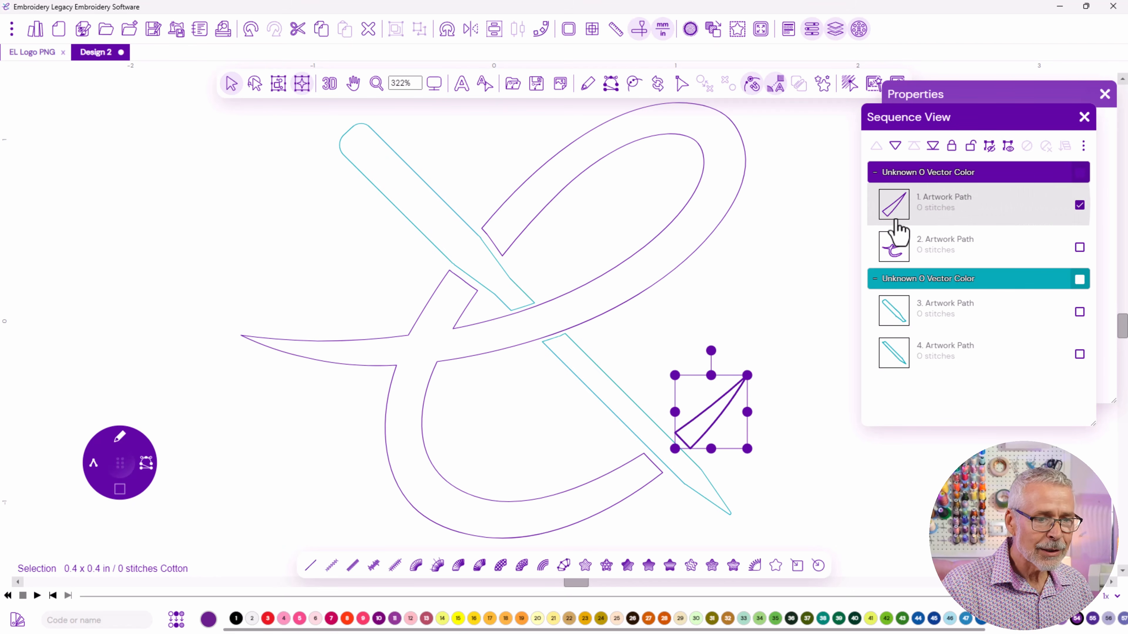
click(564, 571)
click(901, 253)
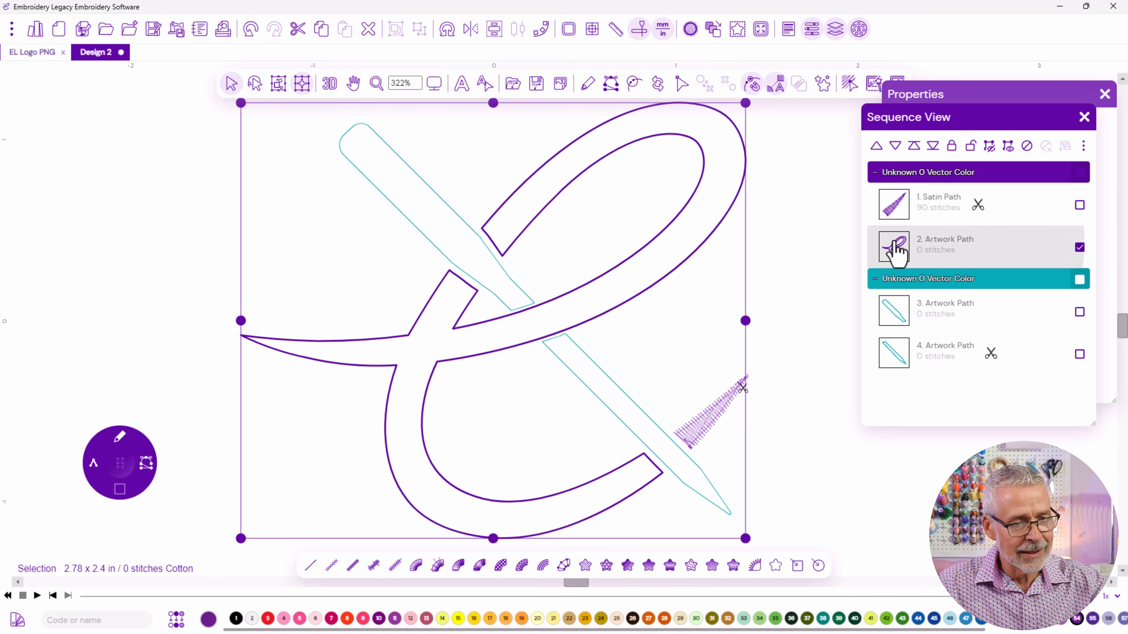
click(563, 568)
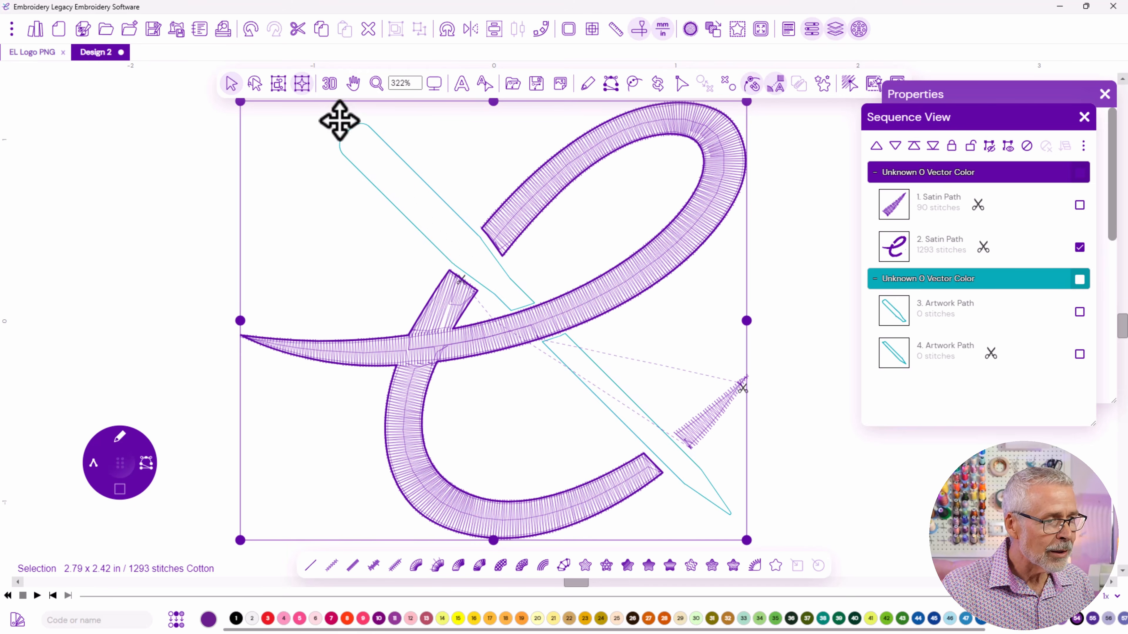
click(329, 83)
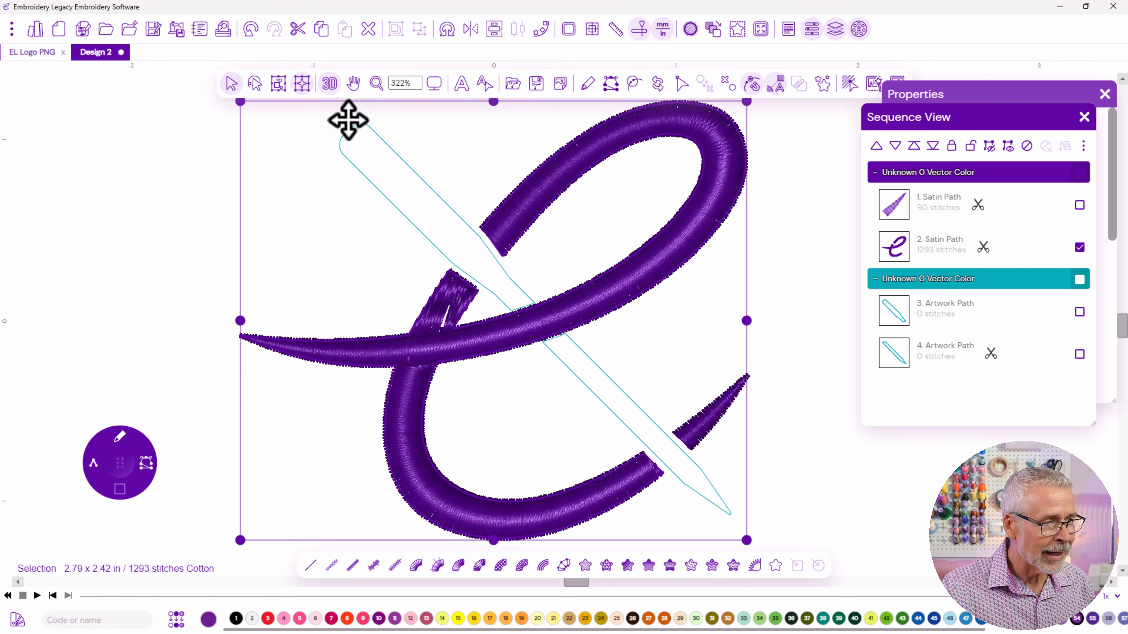
click(327, 90)
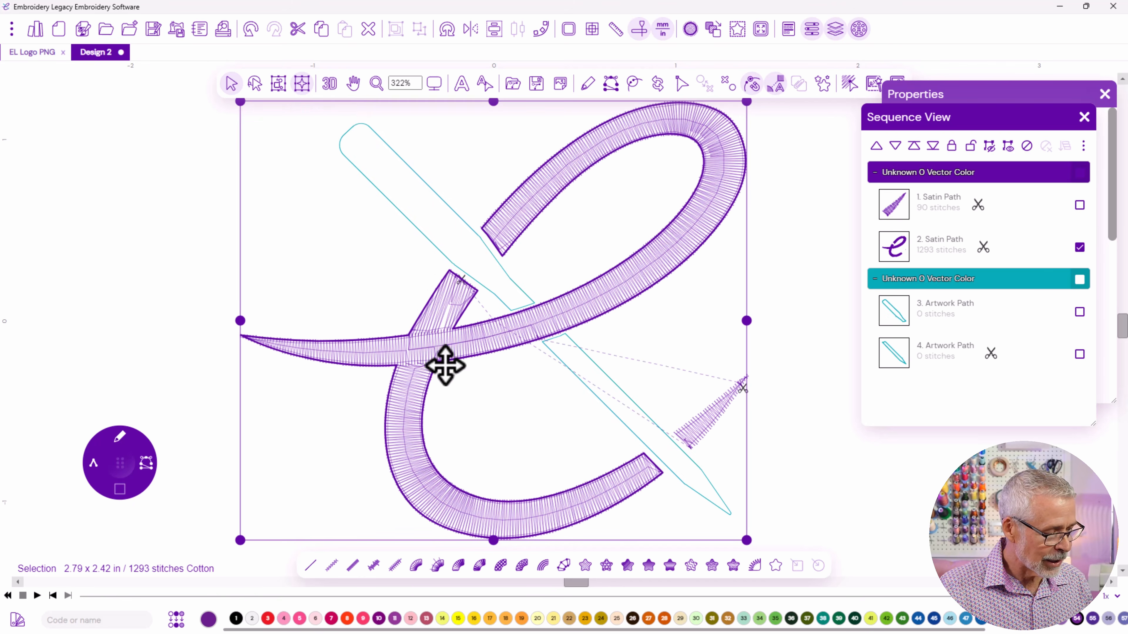
Edit the letter's satin shape and adjust the outer end of the upper slice line at the stroke crossing
key(F10)
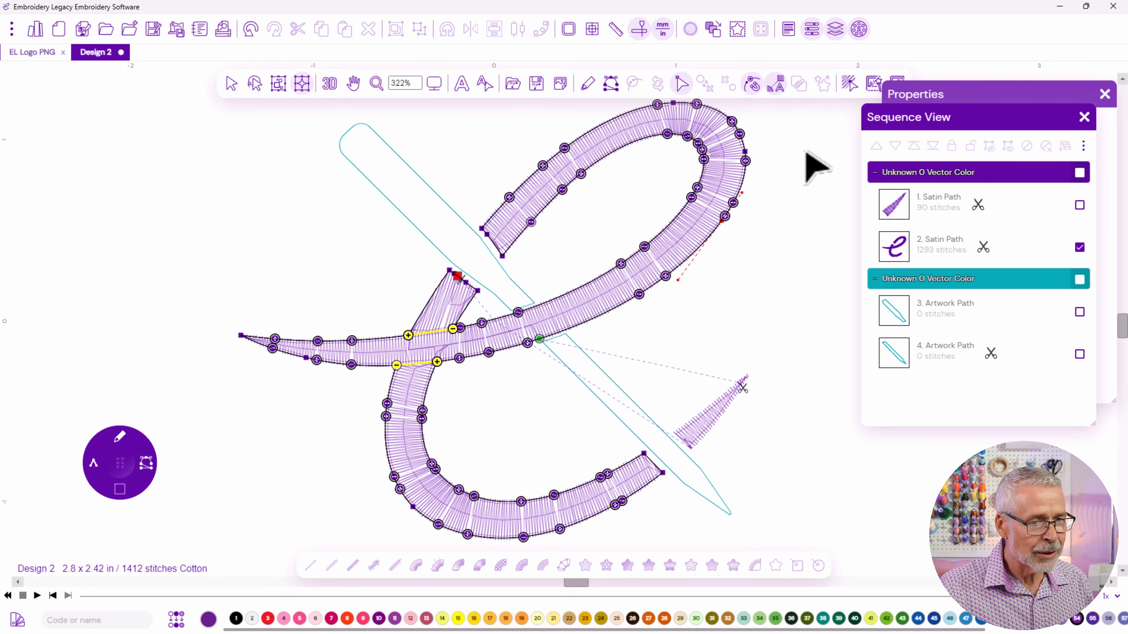
click(913, 94)
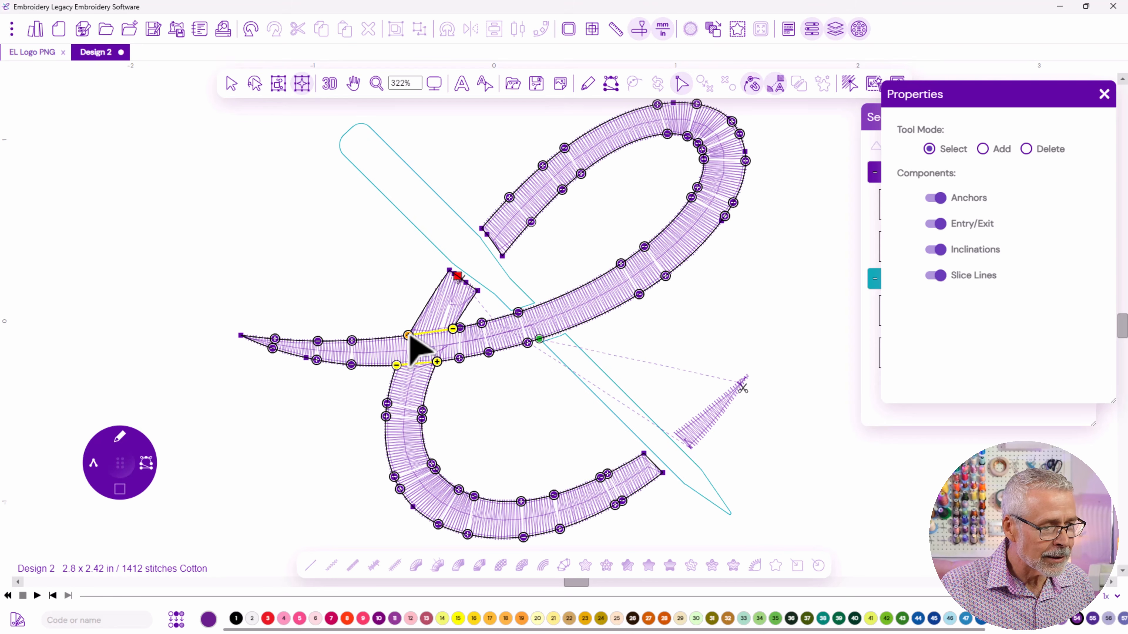
drag(410, 335, 413, 340)
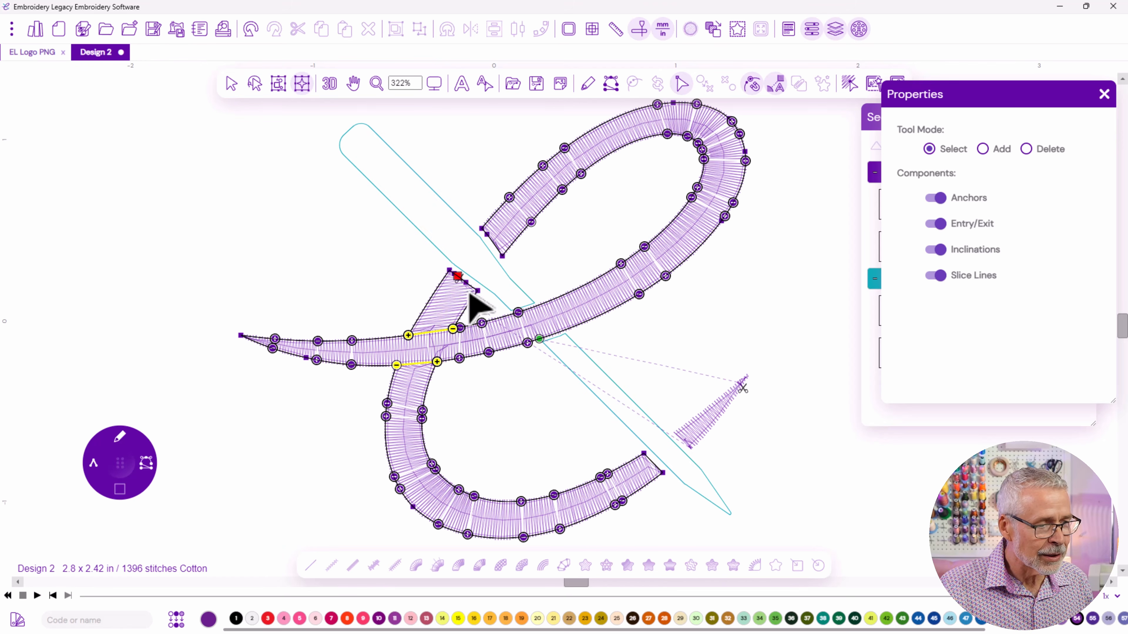
Add a stitch inclination line across the open end of the letter's short upper stroke and regenerate the stitches
key(i)
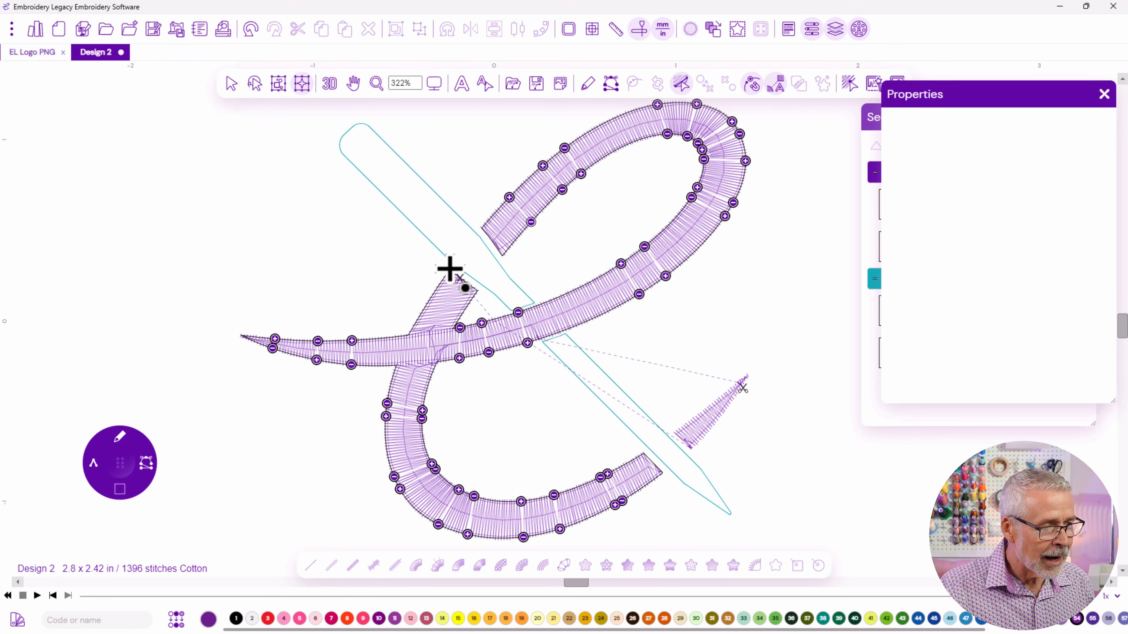
drag(451, 269, 485, 292)
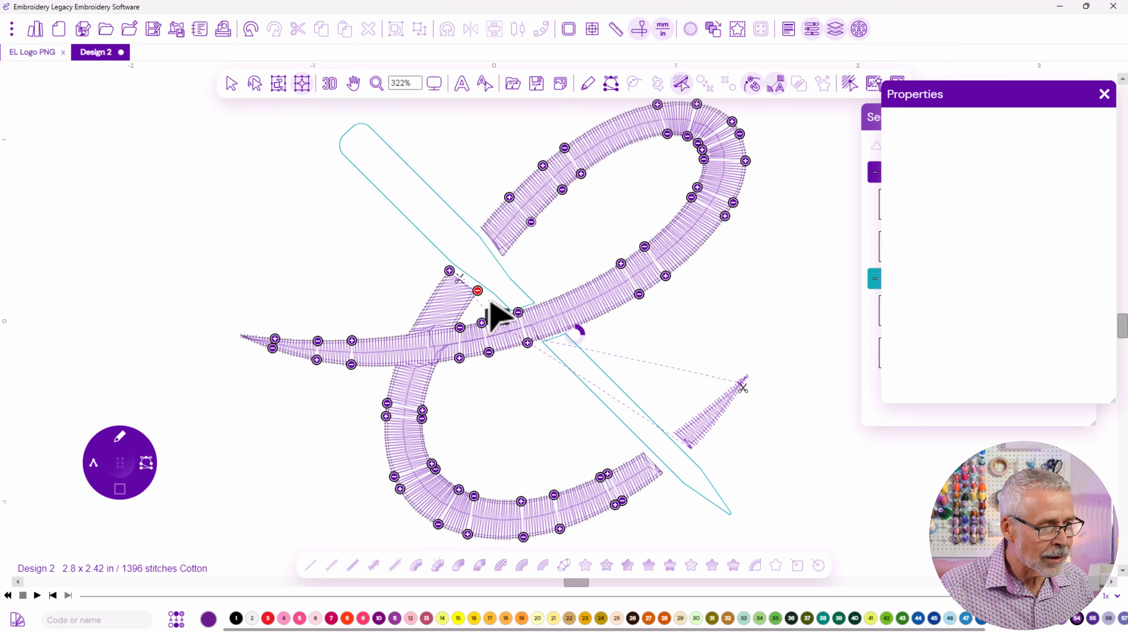
click(230, 84)
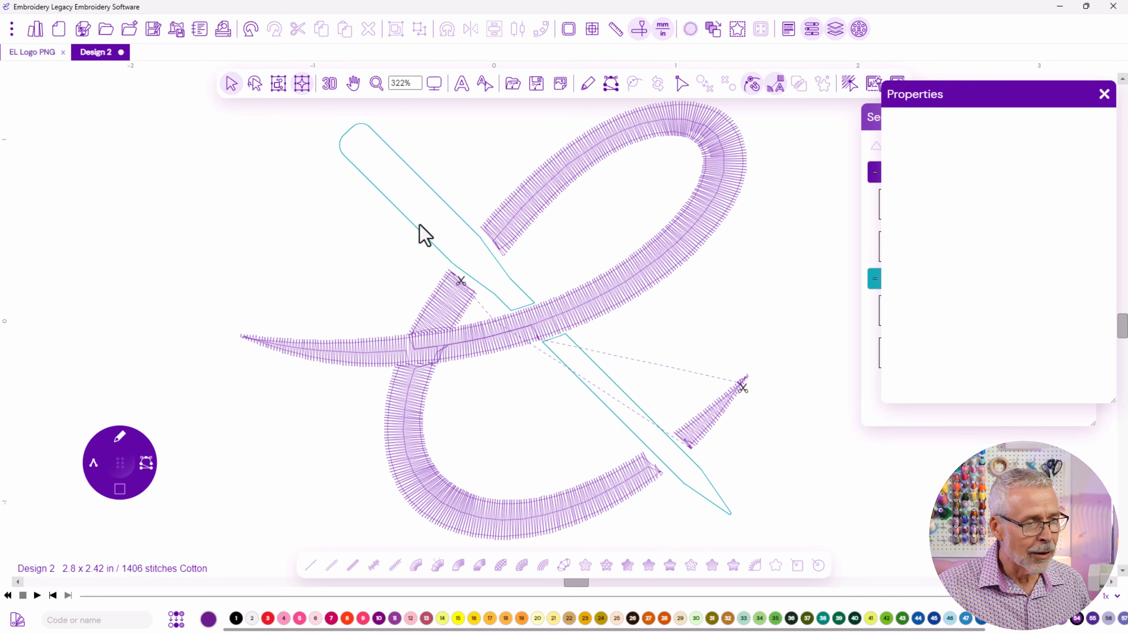
Convert the upper and lower needle artwork shapes to satin stitches
click(422, 242)
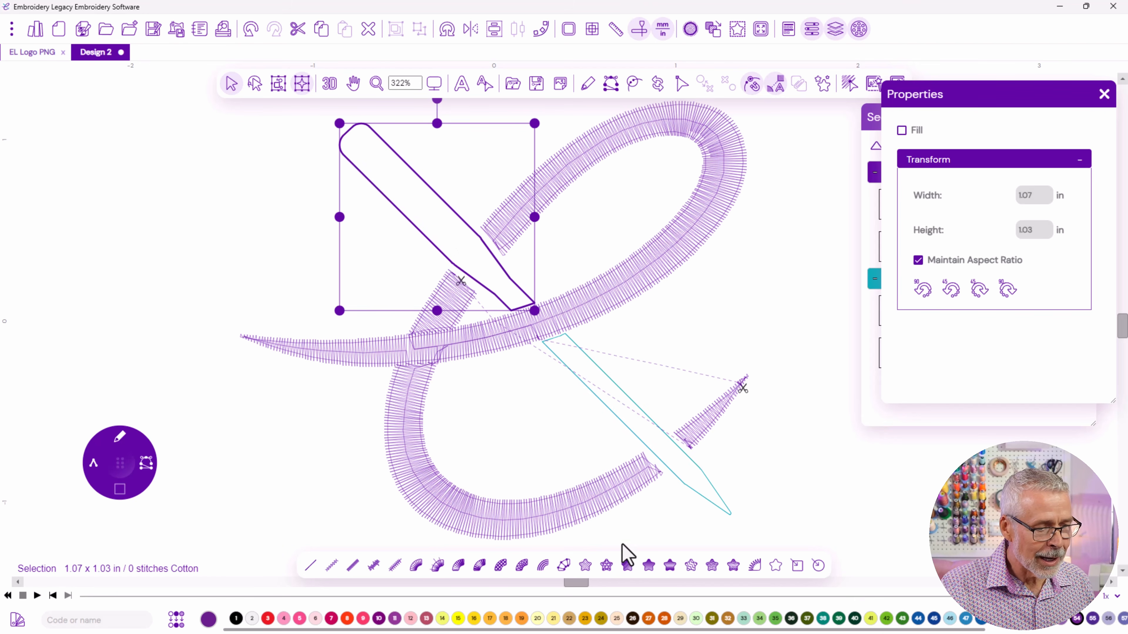
click(564, 566)
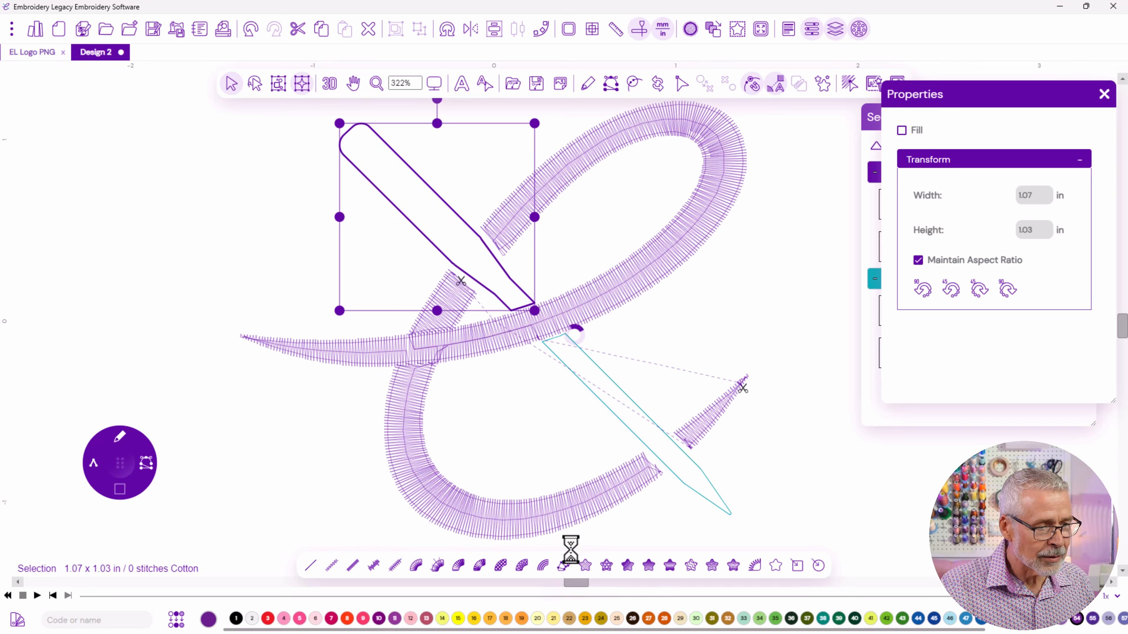
click(607, 408)
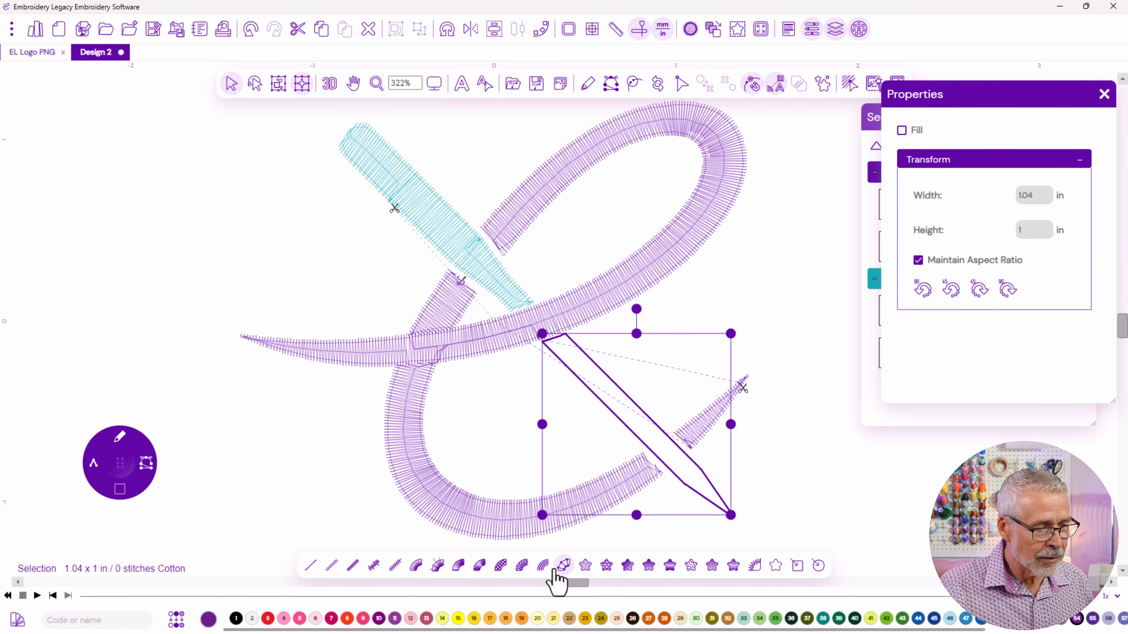
click(564, 565)
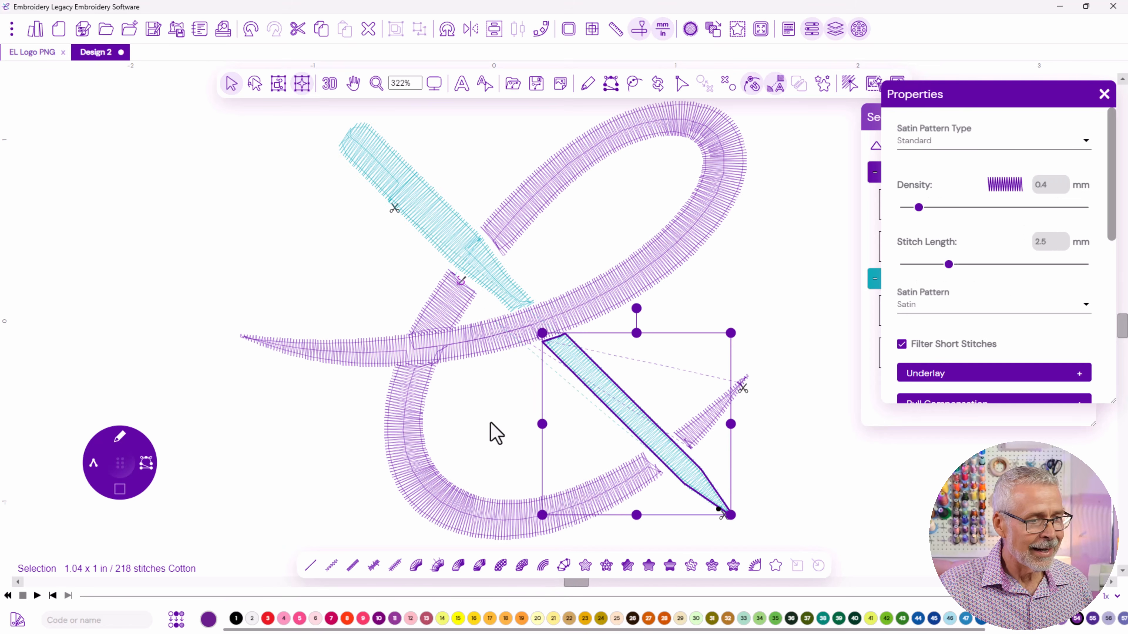